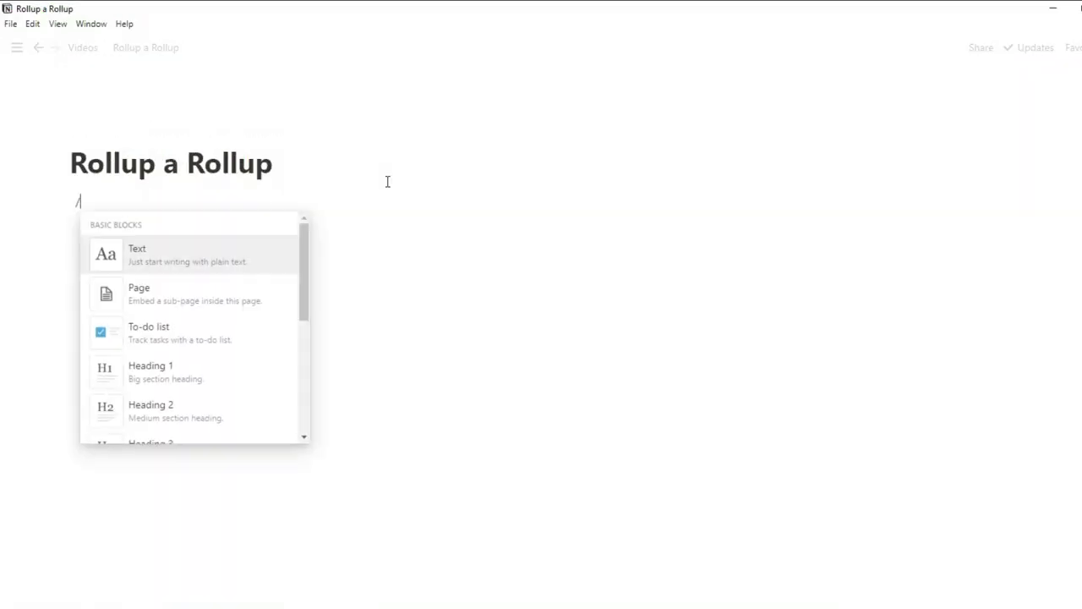
type("table")
Insert an inline Flashcards table and enter Card 1 through Card 6 in the Name column.
key("Return")
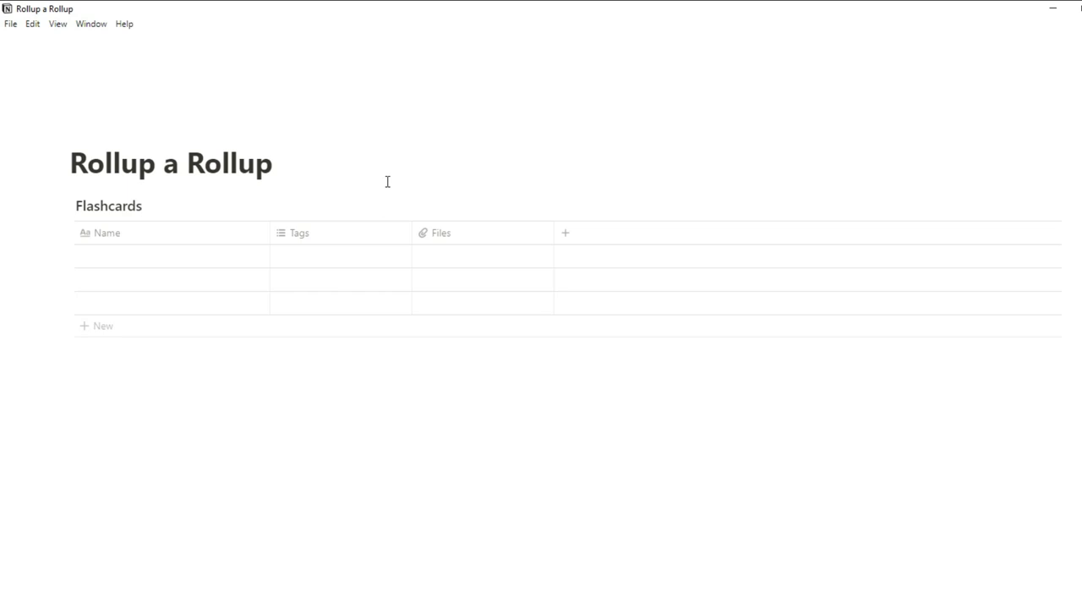
left_click(177, 257)
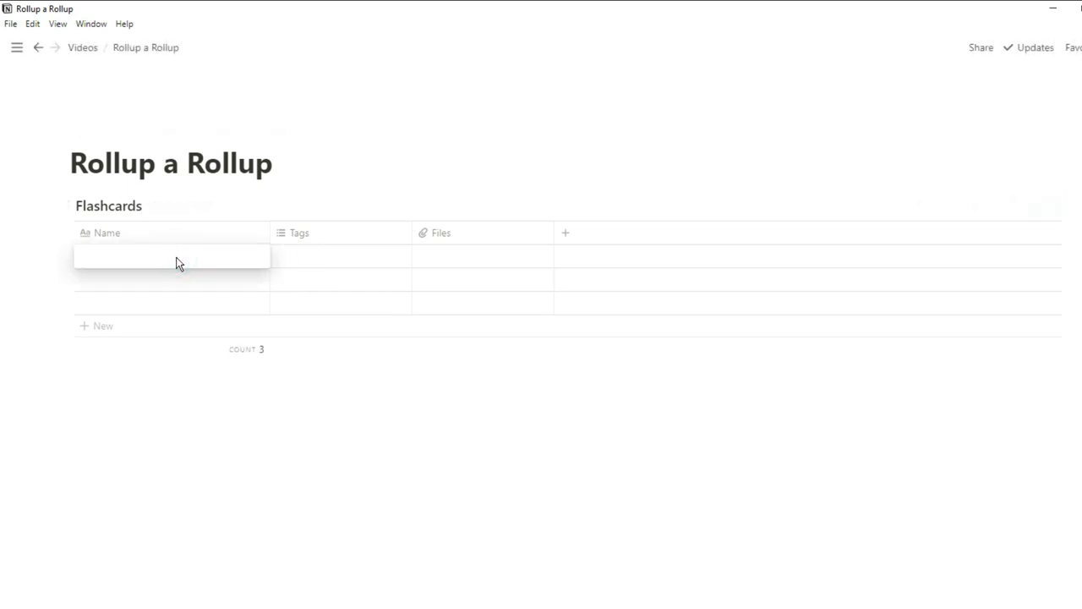
type("Card 1")
key("Return")
type("Card 2")
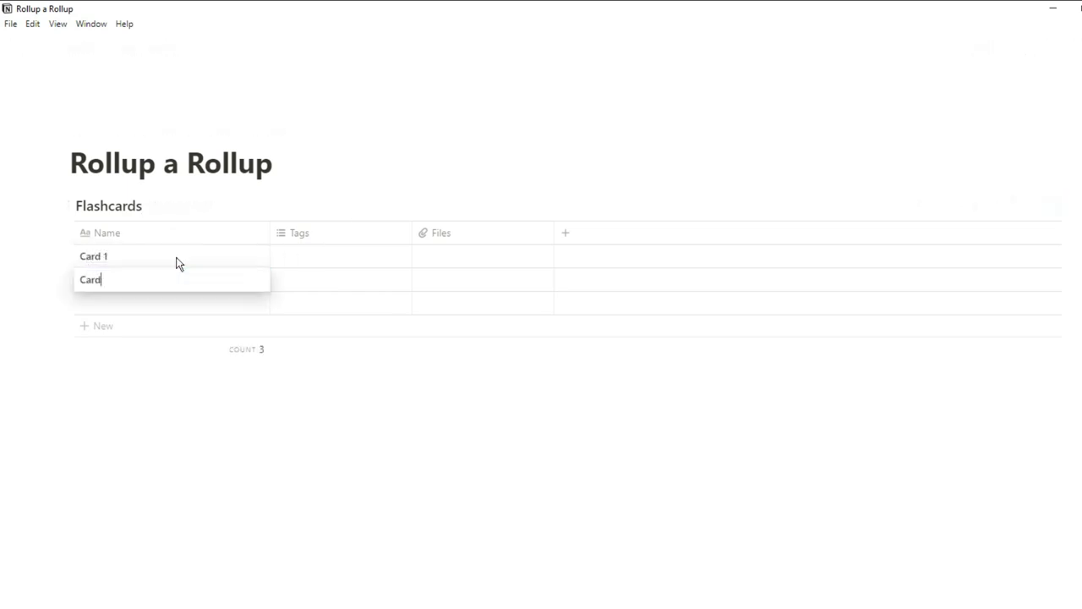
key("Return")
type("Card 3")
key("Return")
type("C")
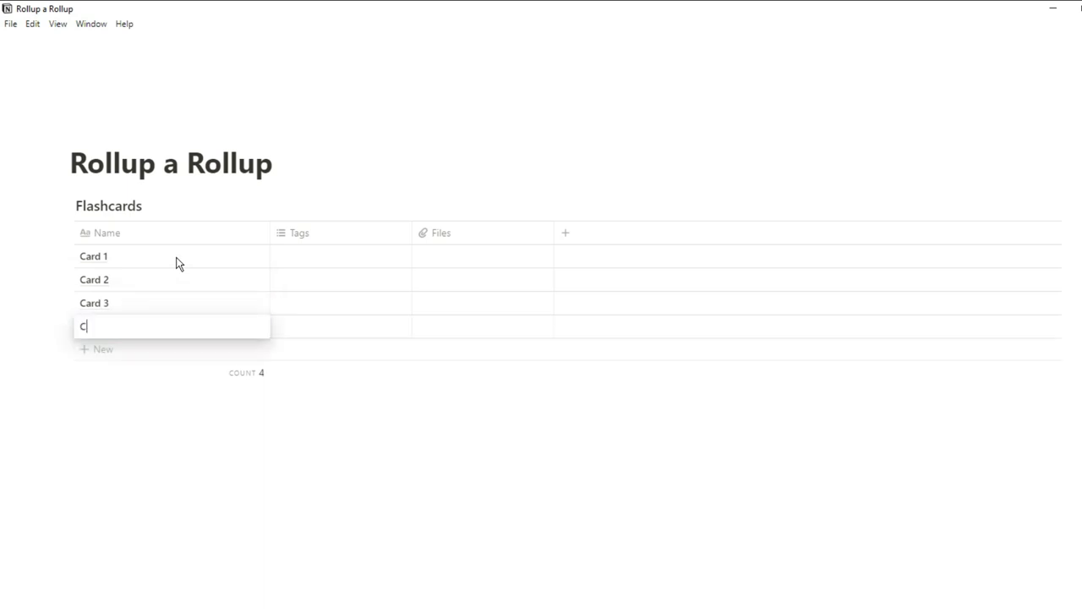
type("ard 4")
key("Return")
type("Ca")
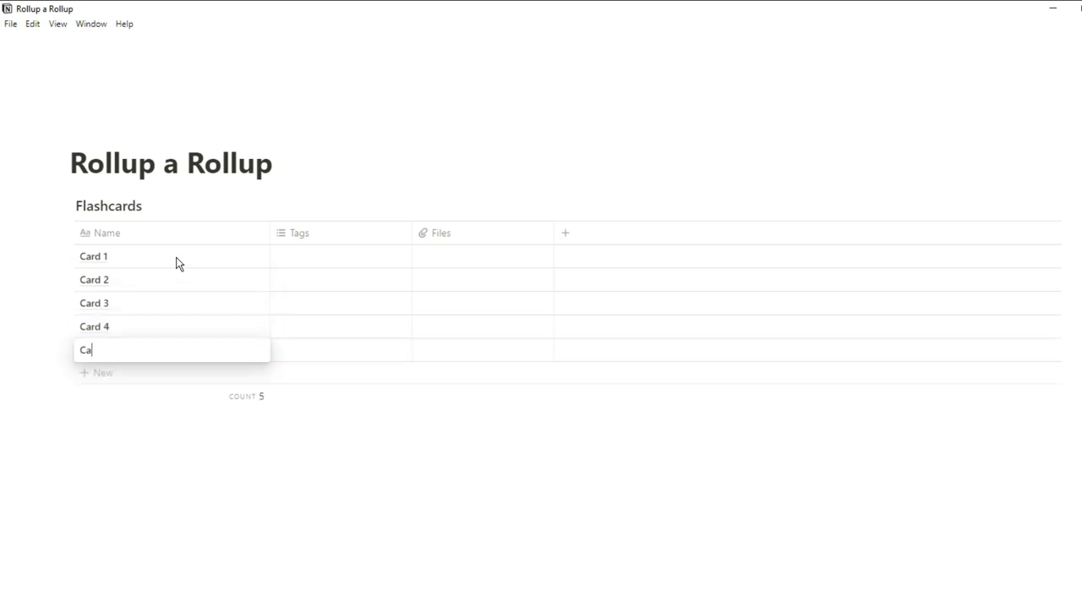
type("rd 5")
key("Return")
type("Card 6")
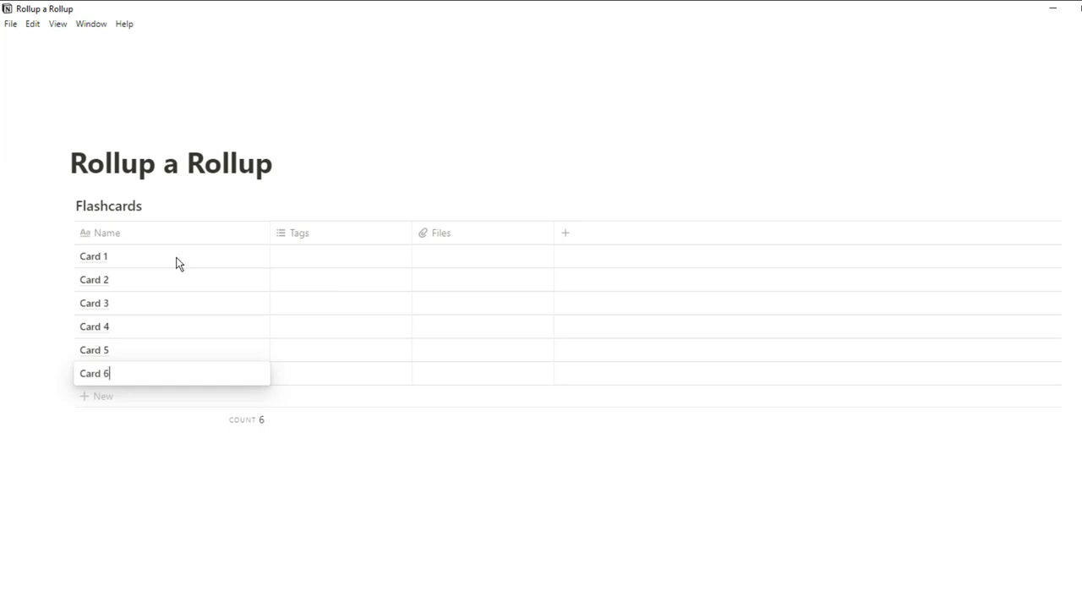
left_click(287, 249)
Narrow Name, rename Tags to a Done checkbox column, narrow it and tick Card 1 and Card 2.
left_click_drag(269, 233, 180, 233)
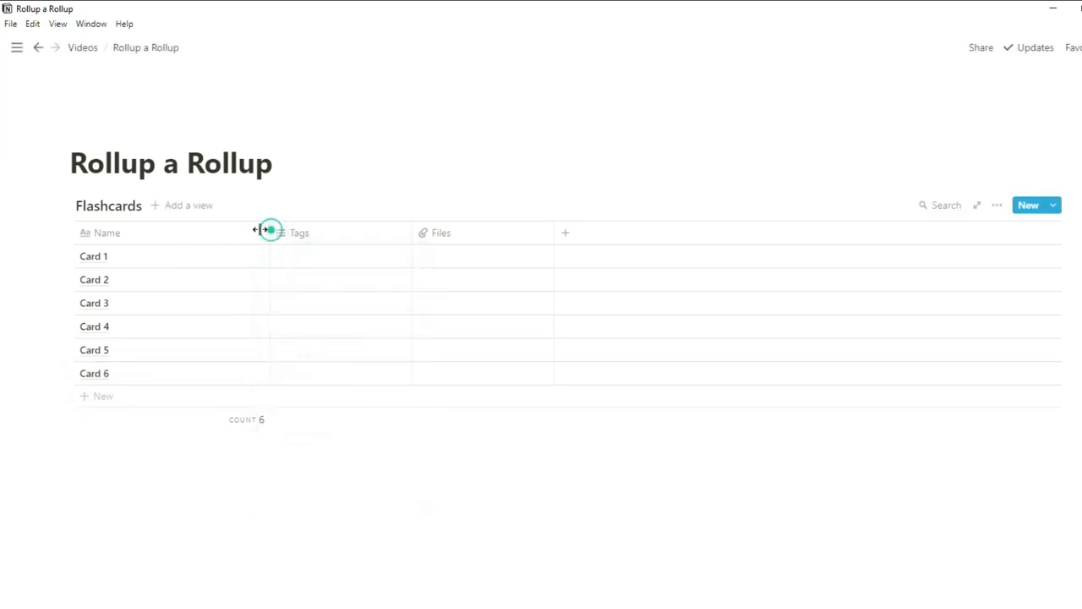
left_click(211, 234)
type("Done")
key("Return")
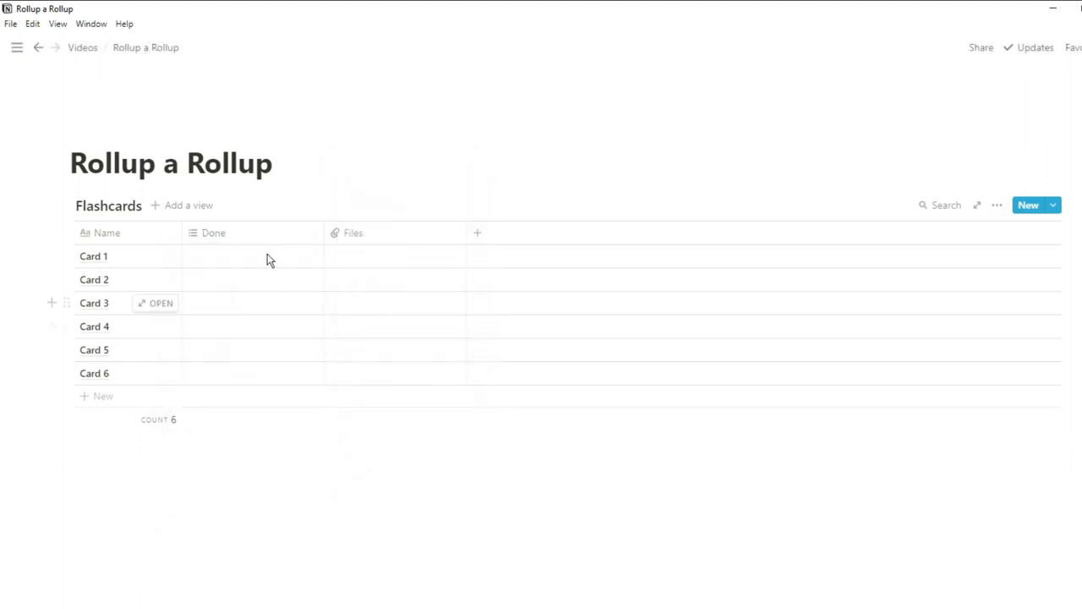
left_click(213, 233)
left_click(218, 311)
left_click(358, 321)
left_click_drag(325, 233, 253, 234)
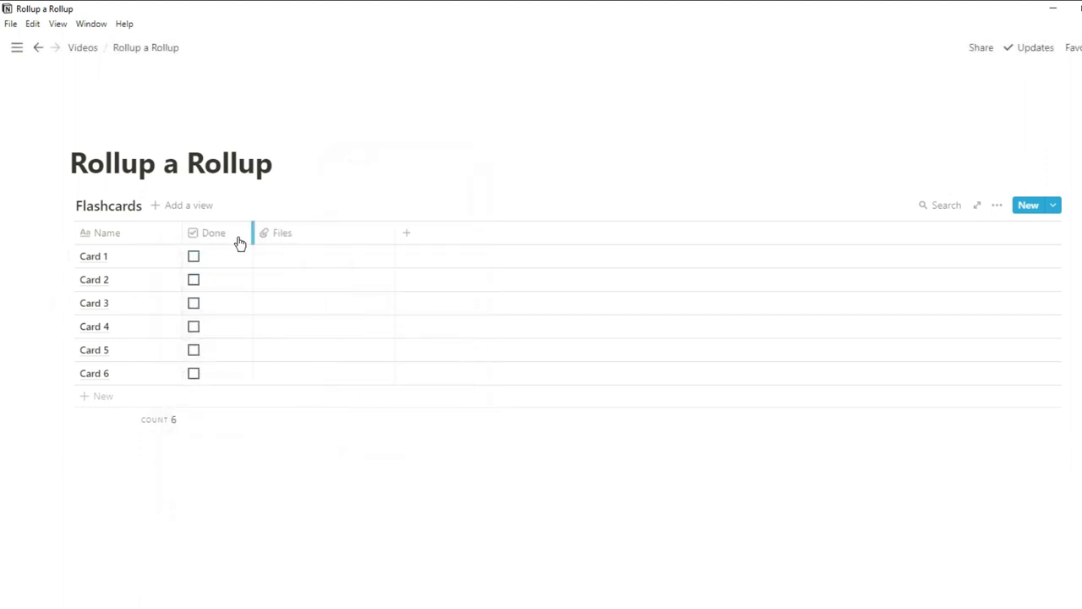
left_click(194, 256)
left_click(194, 280)
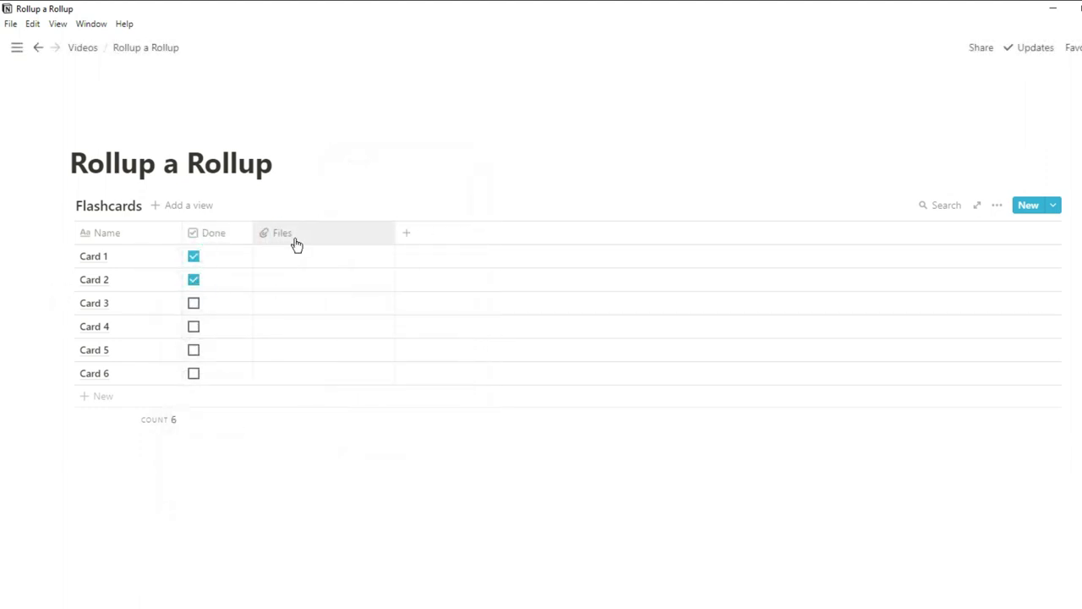
Insert a second inline table below and enter Subject 1, Subject 2 and Subject 3 as rows.
left_click(185, 455)
type("/table")
key("Return")
type("Subjects")
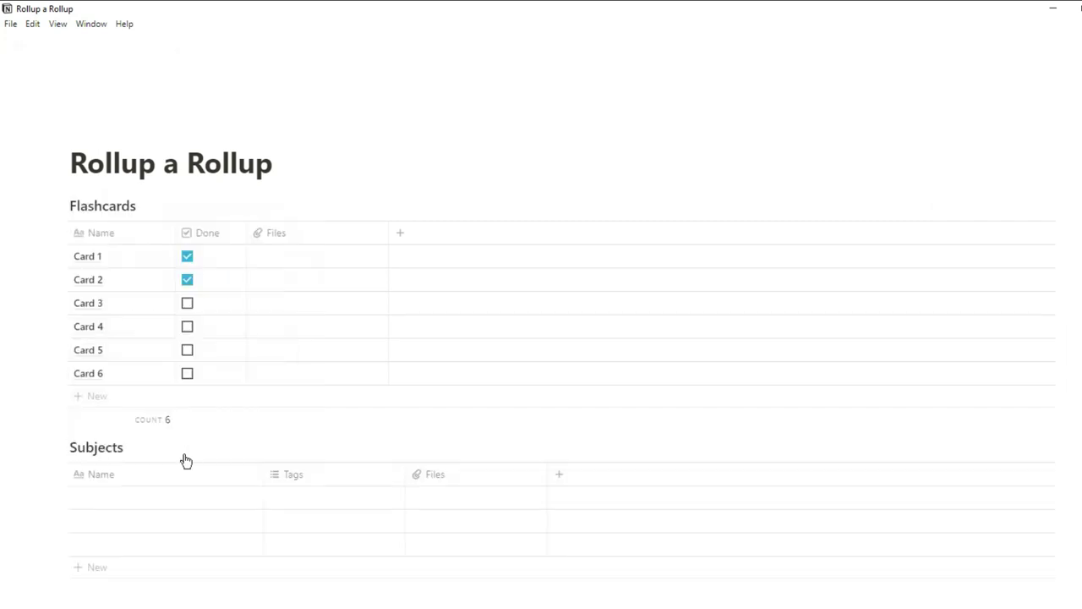
left_click(169, 499)
type("Subject 1")
key("Return")
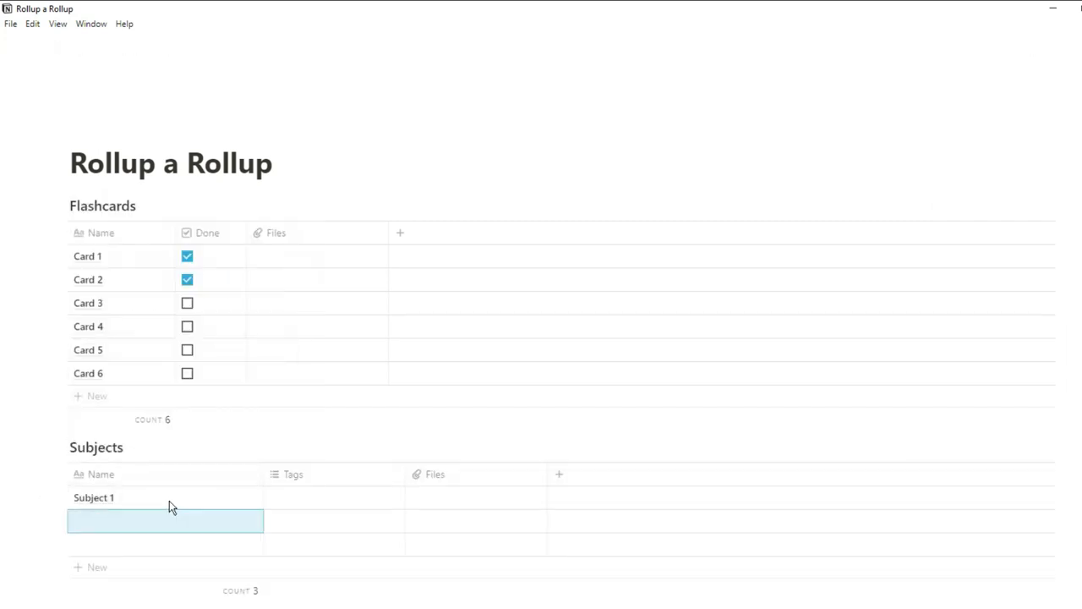
type("Subject 2")
key("Return")
type("Subject 3")
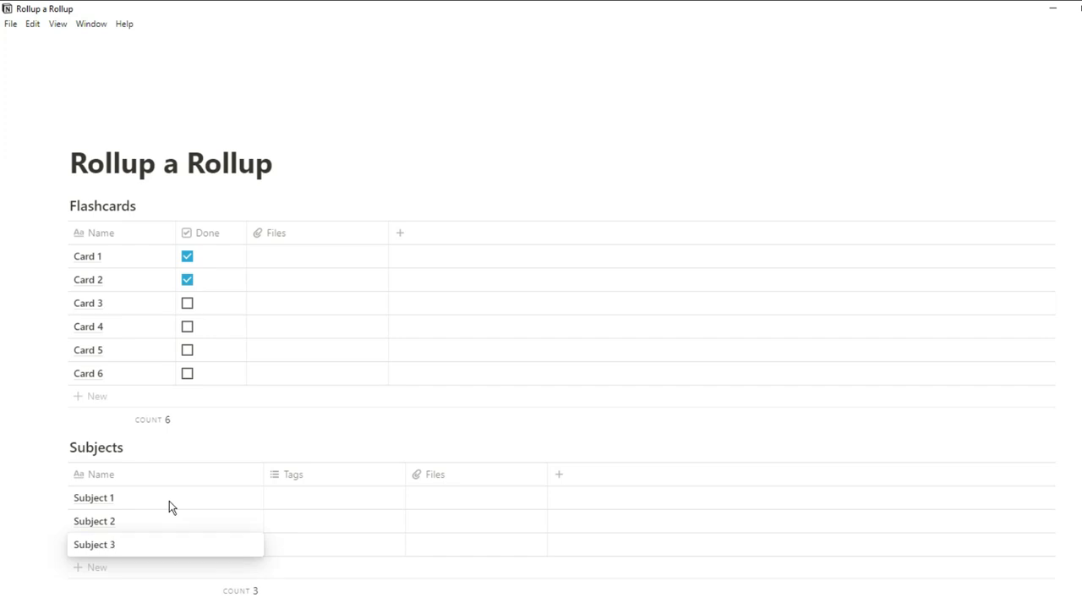
key("Escape")
mouse_move(319, 484)
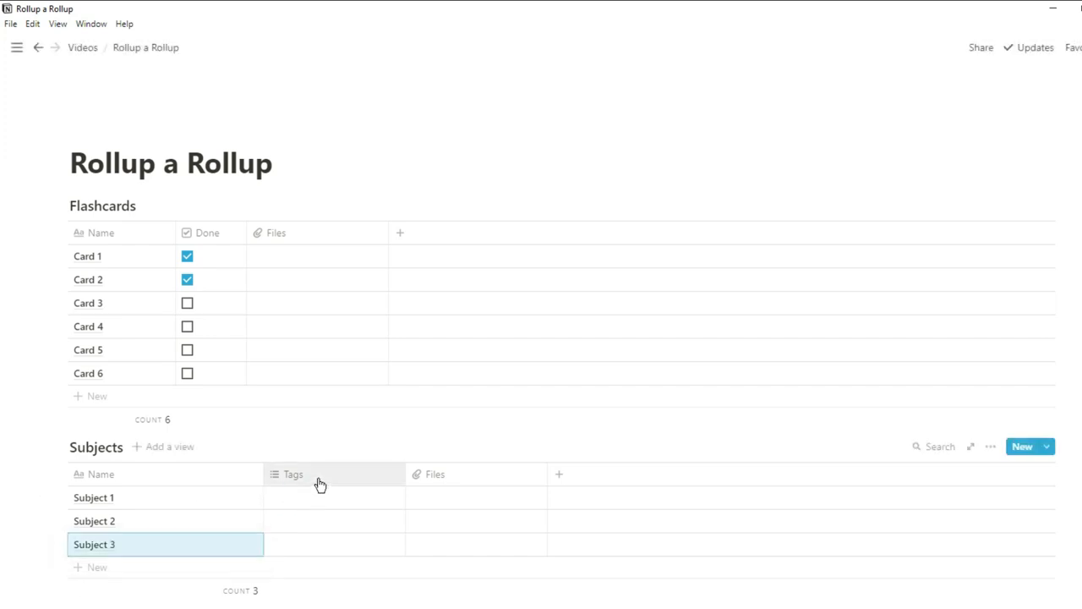
Turn the Subjects Tags column into a Cards relation to the Flashcards database.
left_click(293, 473)
left_click(322, 260)
type("Cards")
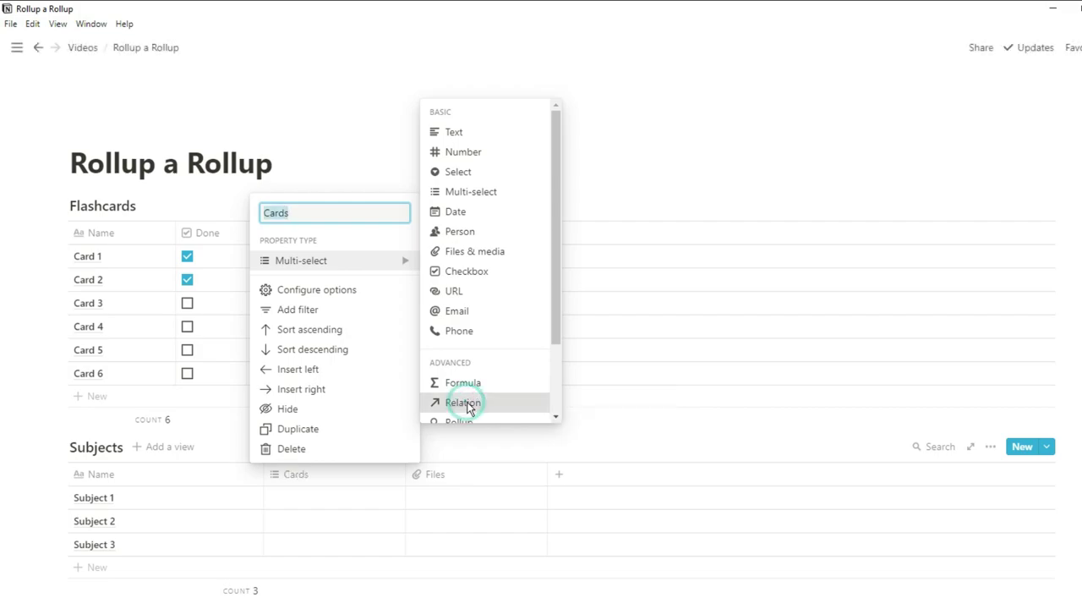
left_click(464, 403)
left_click(558, 327)
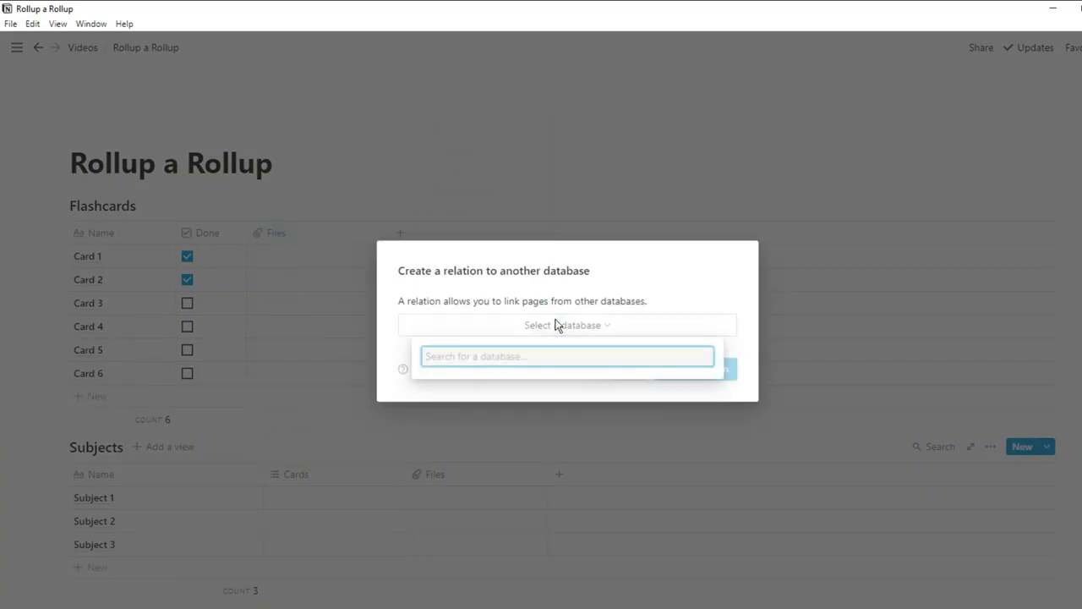
type("flash")
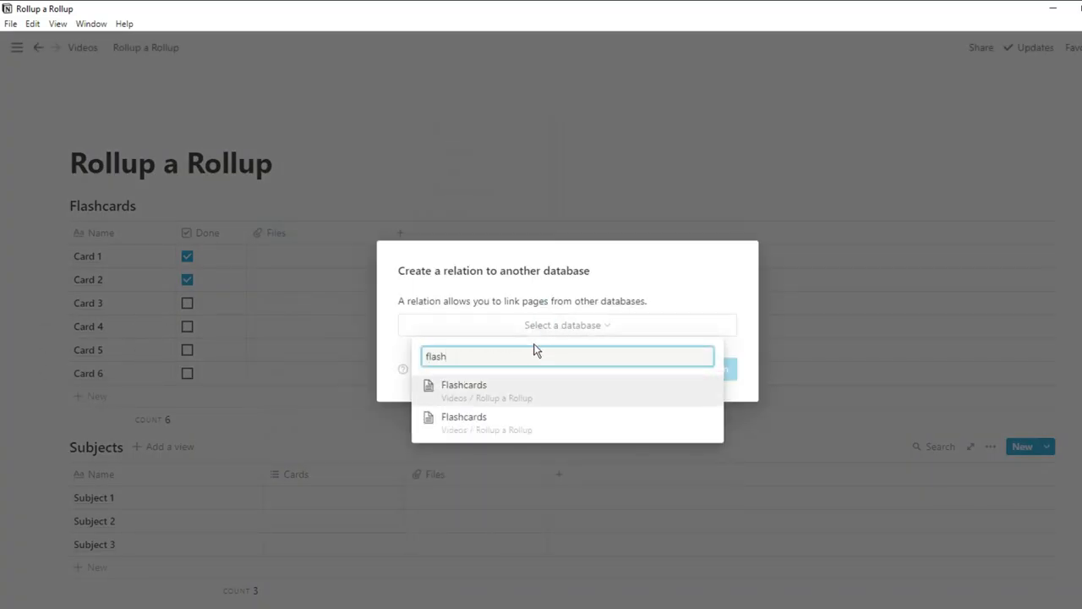
left_click(503, 386)
left_click(693, 369)
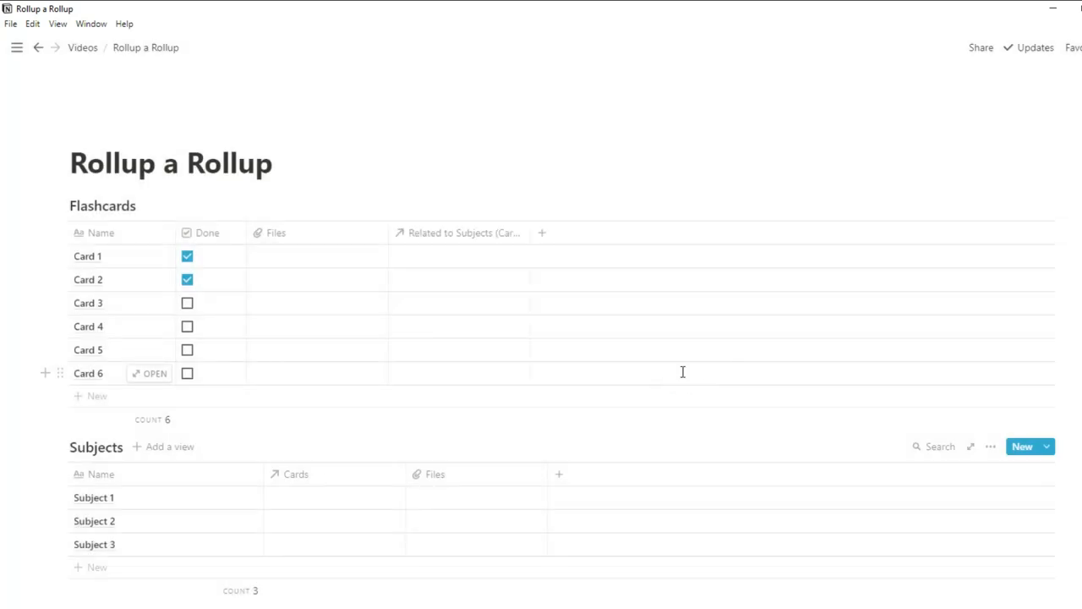
Rename the Flashcards reverse column to Subjects and delete the Flashcards Files property.
left_click(448, 236)
type("S")
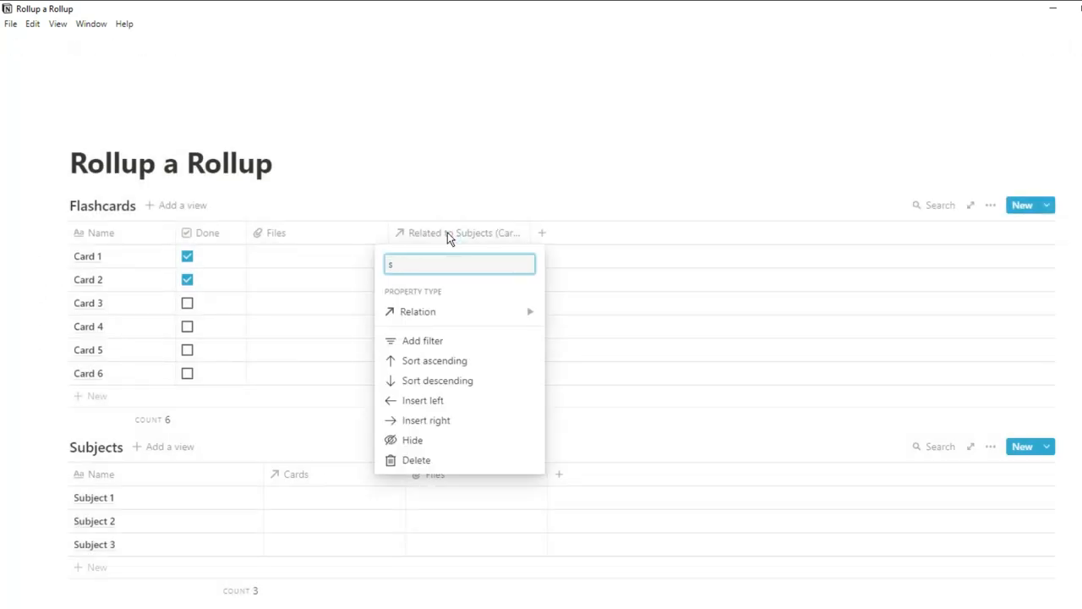
type("ubjects")
key("Return")
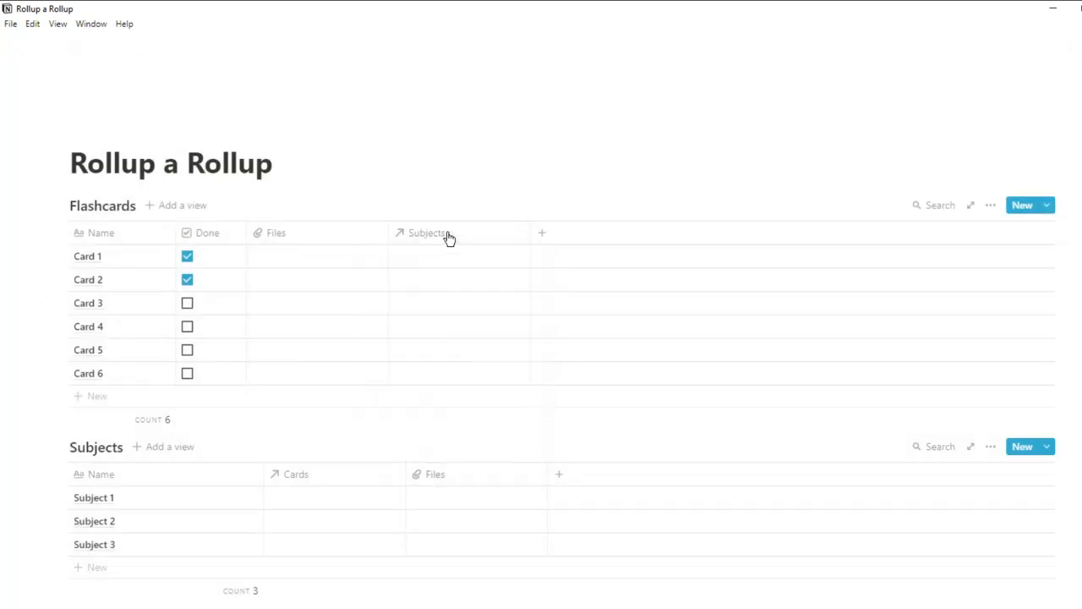
left_click(422, 234)
left_click(442, 481)
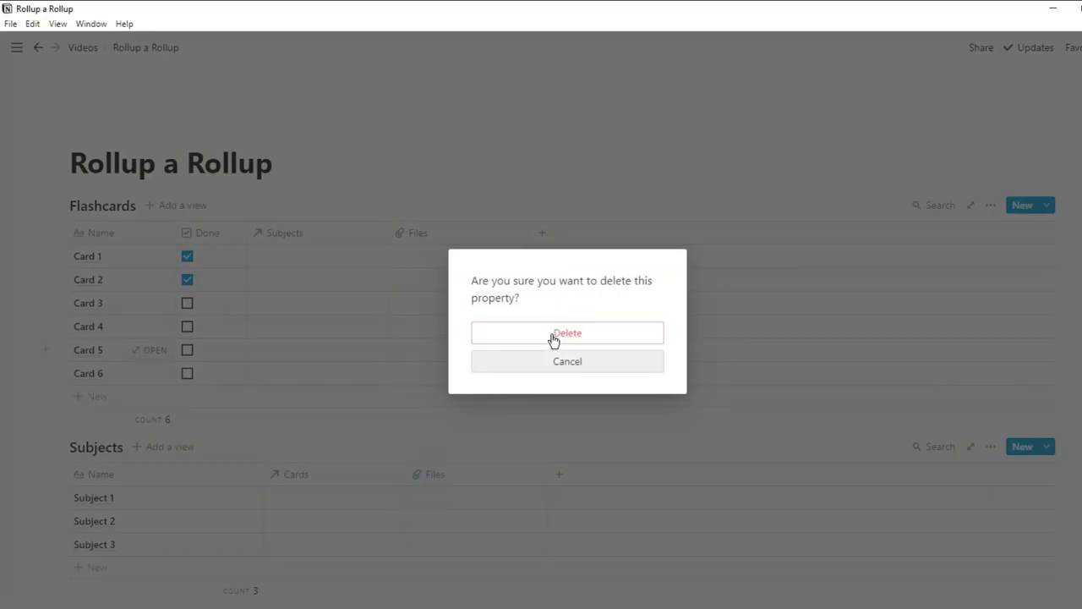
left_click(555, 338)
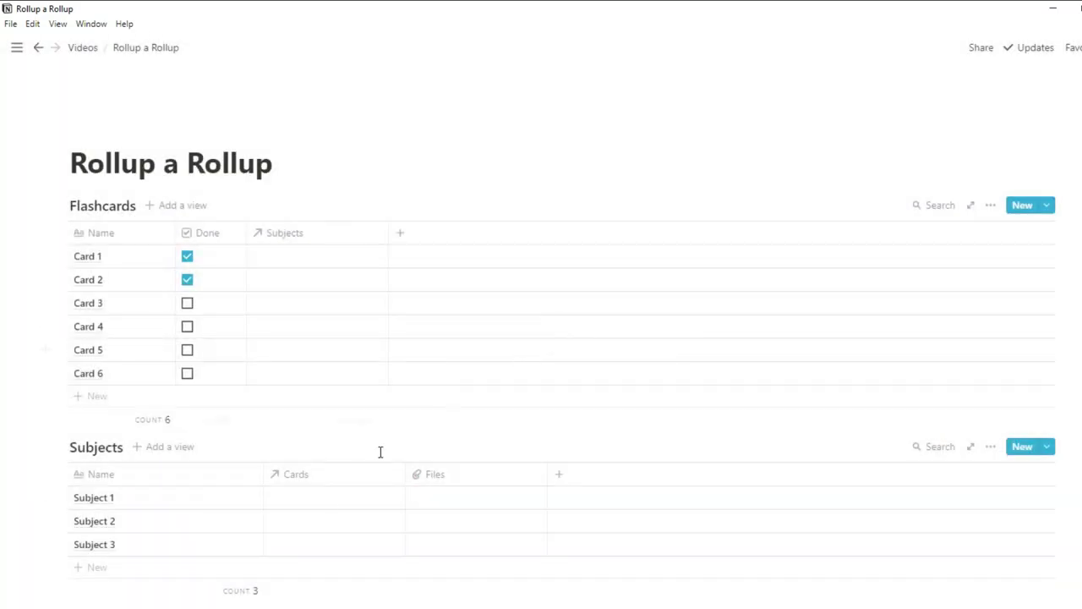
Link Card 1 and Card 2 to Subject 1 in the Subjects relation.
left_click(290, 256)
left_click(279, 324)
key("Escape")
key("Down")
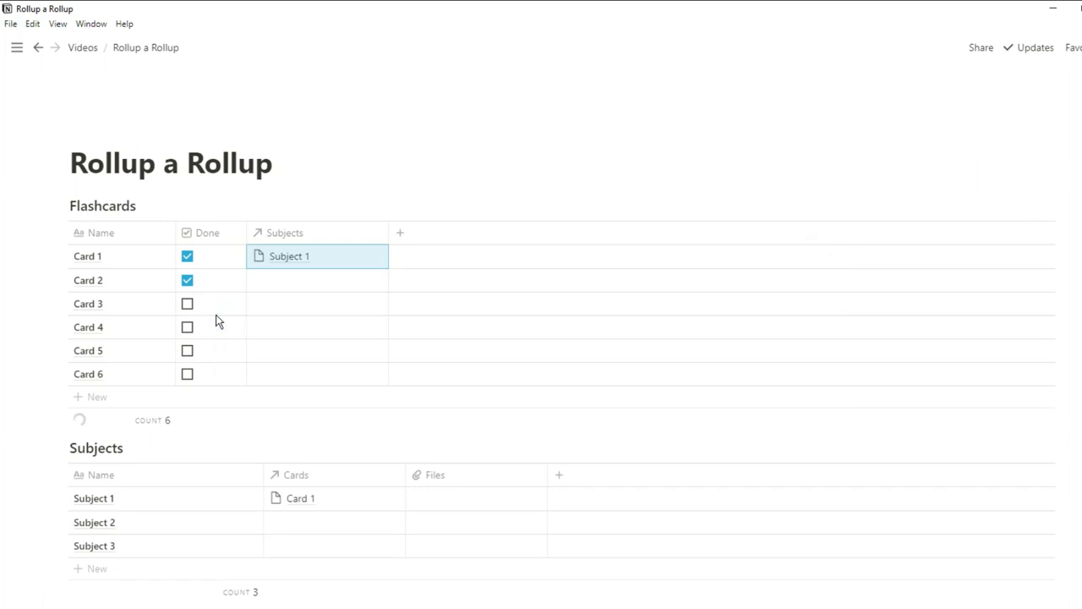
key("ctrl+v")
key("Down")
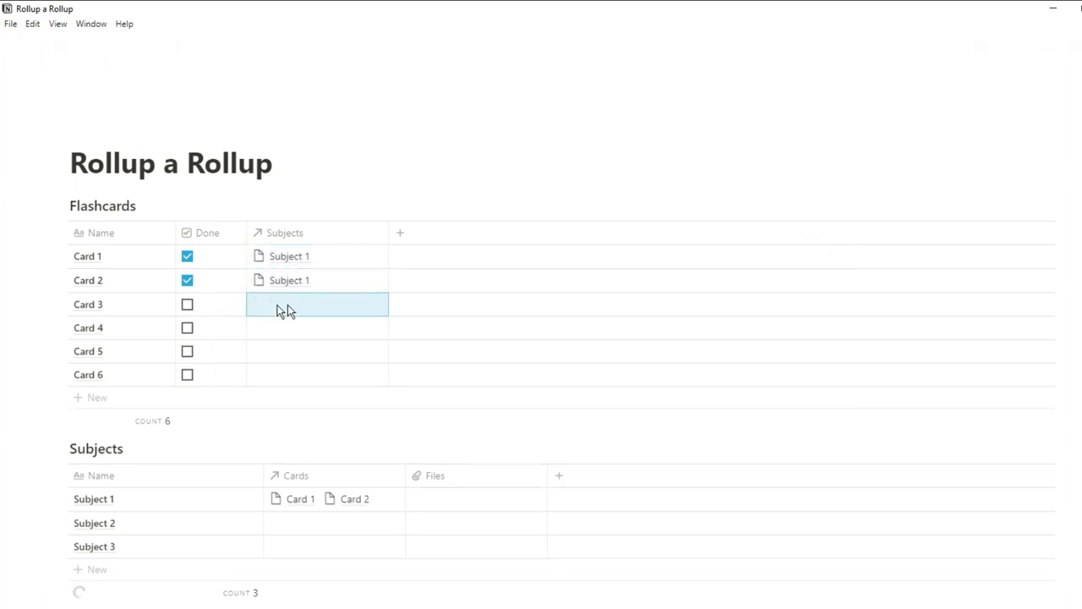
Link Cards 3 and 4 to Subject 2 and Cards 5 and 6 to Subject 3.
left_click(287, 304)
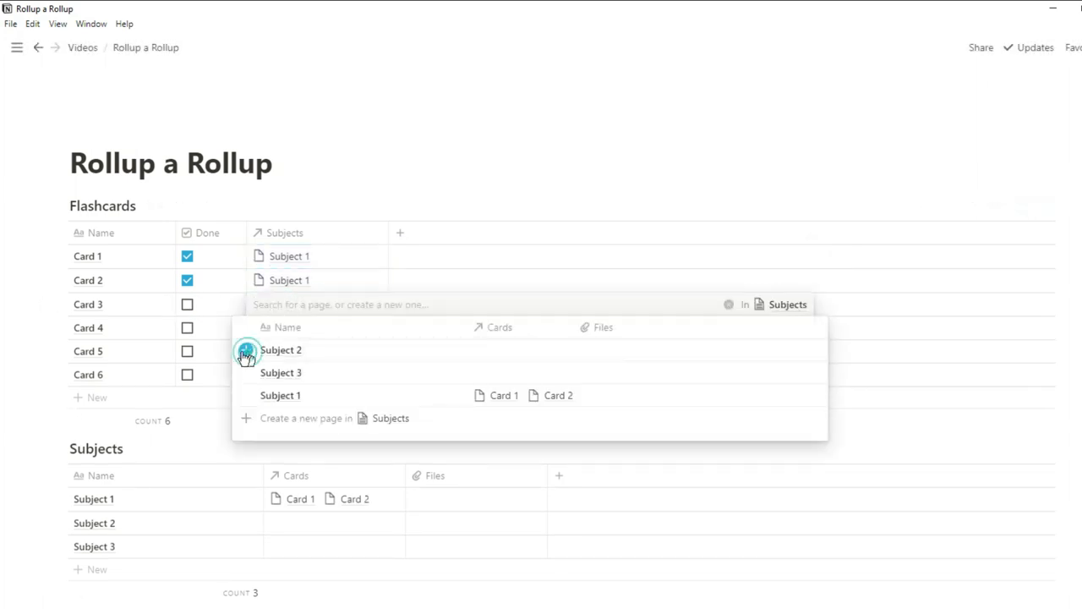
left_click(246, 350)
key("Escape")
key("Down")
type("Subject 2")
key("Down")
key("Return")
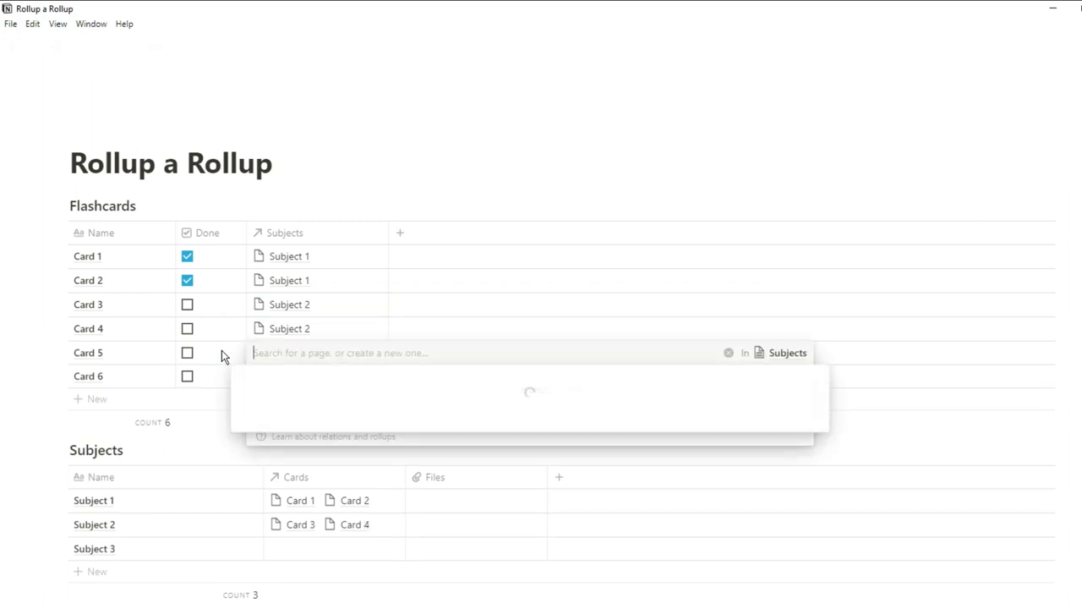
left_click(252, 400)
key("Down")
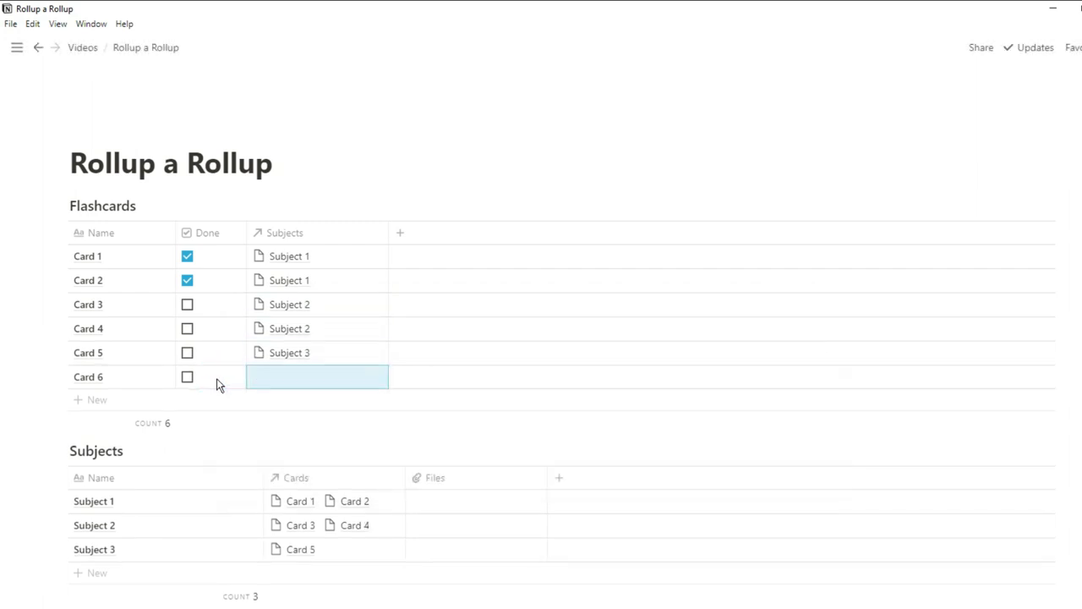
key("ctrl+v")
mouse_move(313, 549)
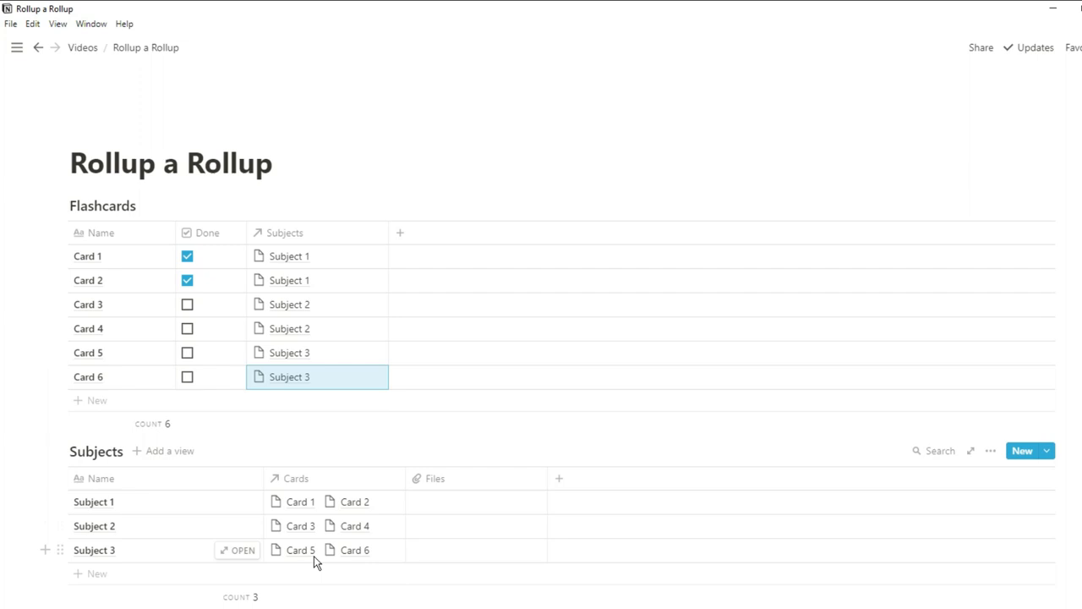
Rename Files to Left as a rollup of Cards' Done counting Unchecked, then narrow the column.
left_click(456, 478)
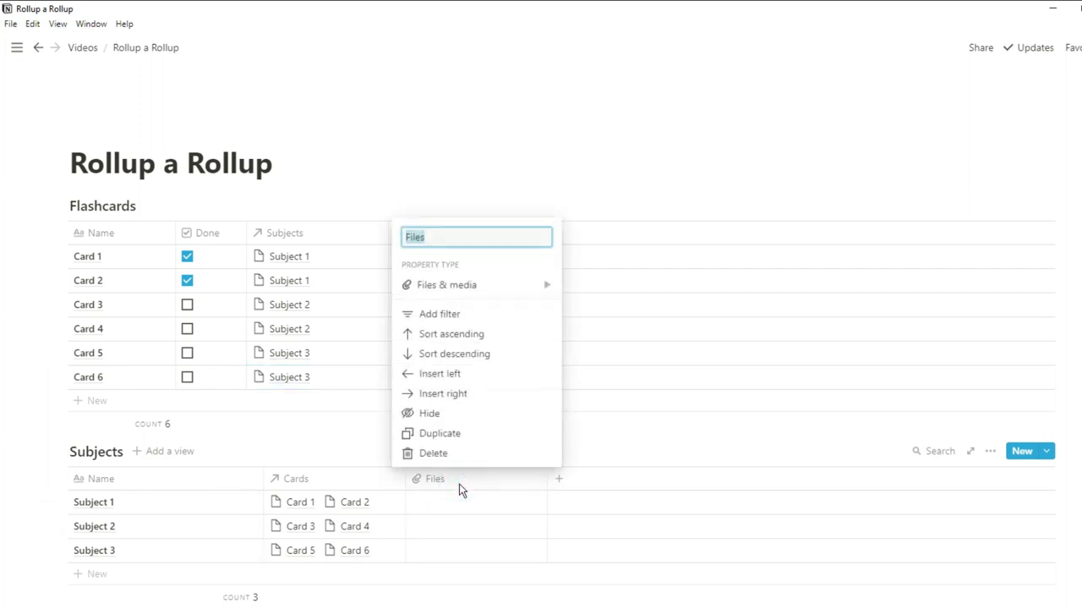
mouse_move(473, 284)
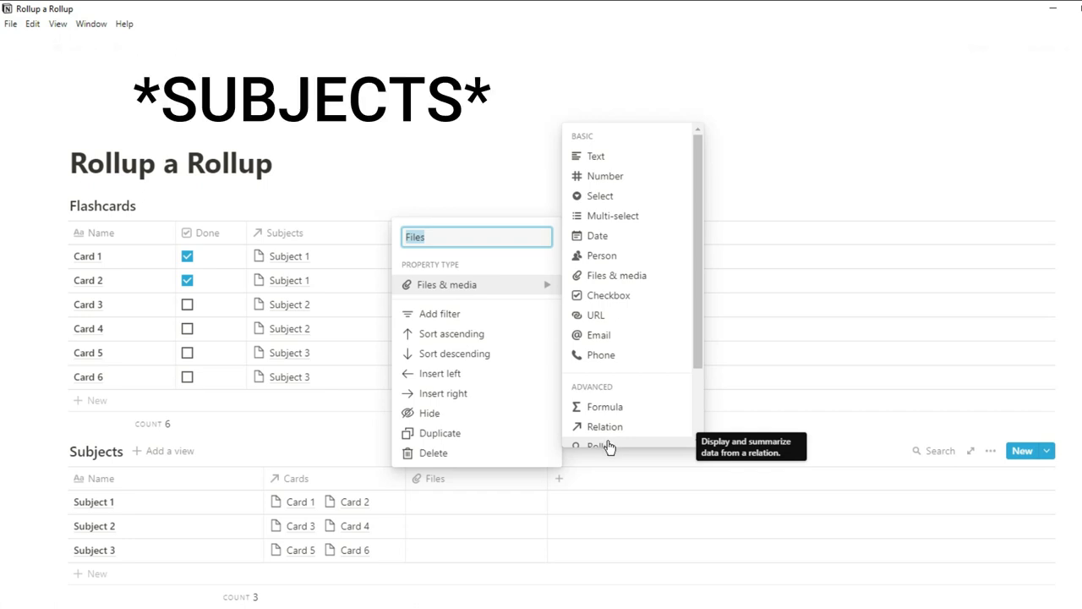
type("t")
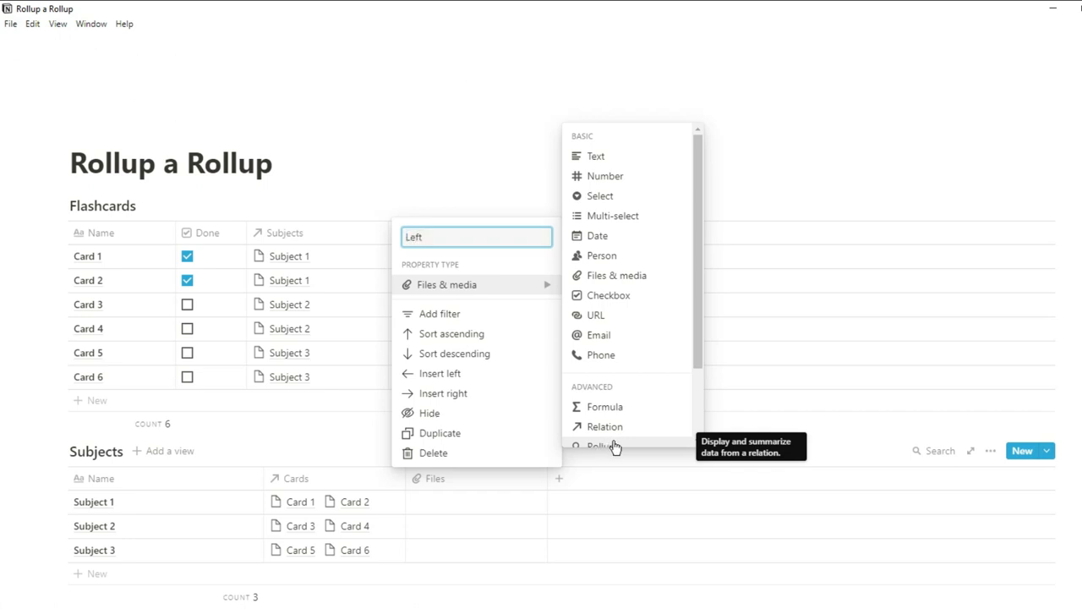
left_click(615, 446)
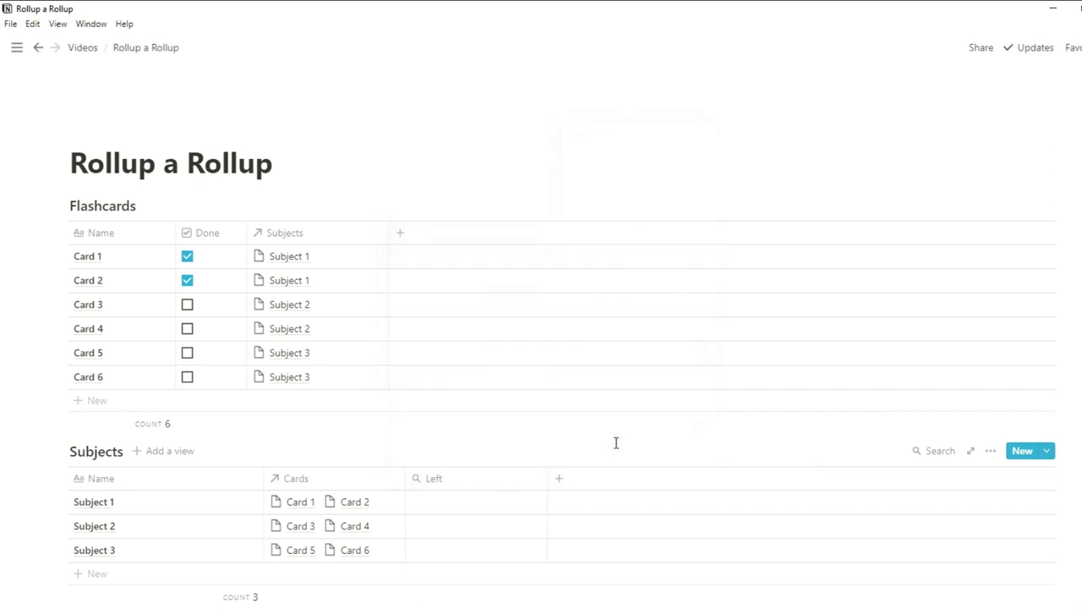
left_click(490, 505)
left_click(466, 396)
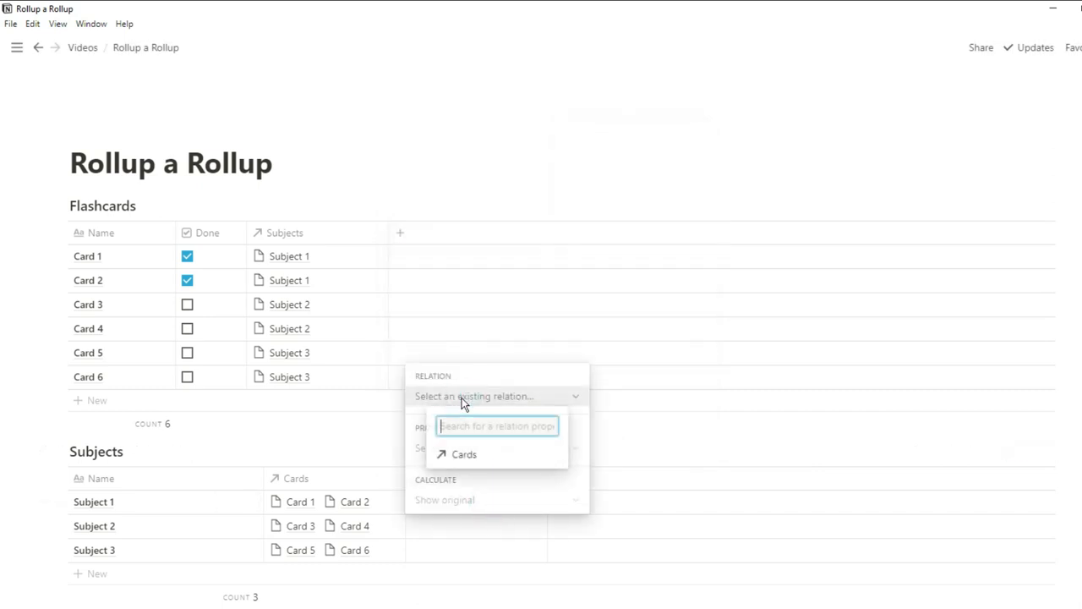
left_click(465, 454)
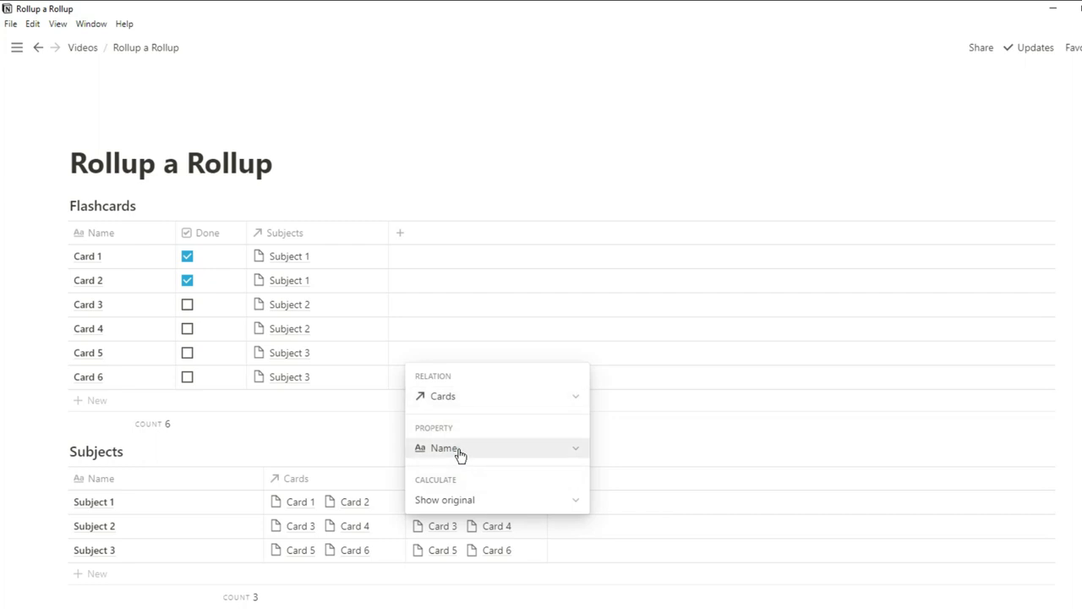
left_click(461, 450)
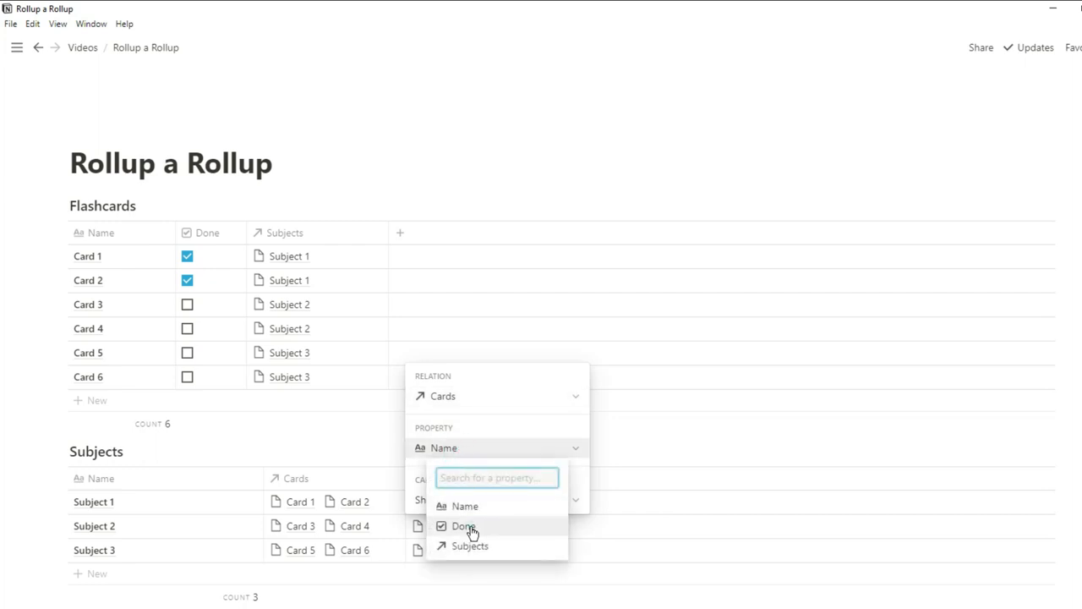
left_click(463, 524)
left_click(469, 502)
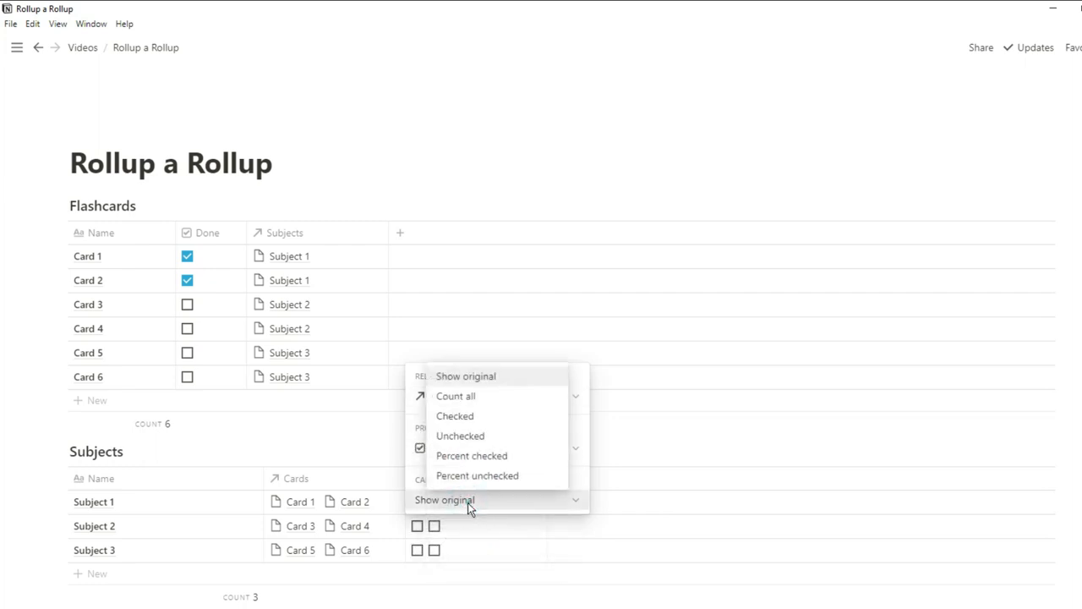
left_click(467, 437)
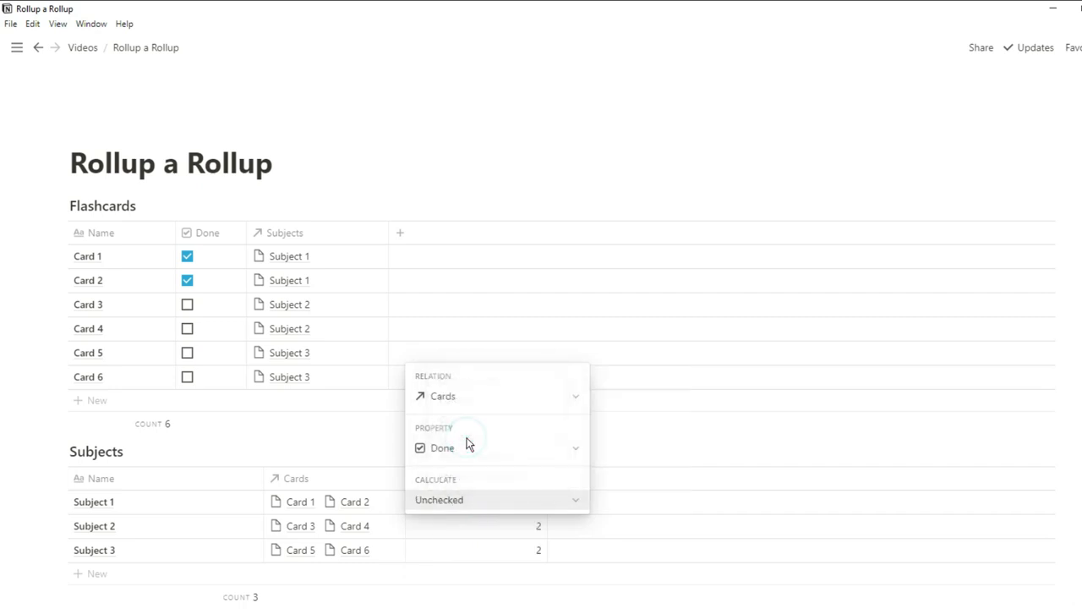
left_click(628, 436)
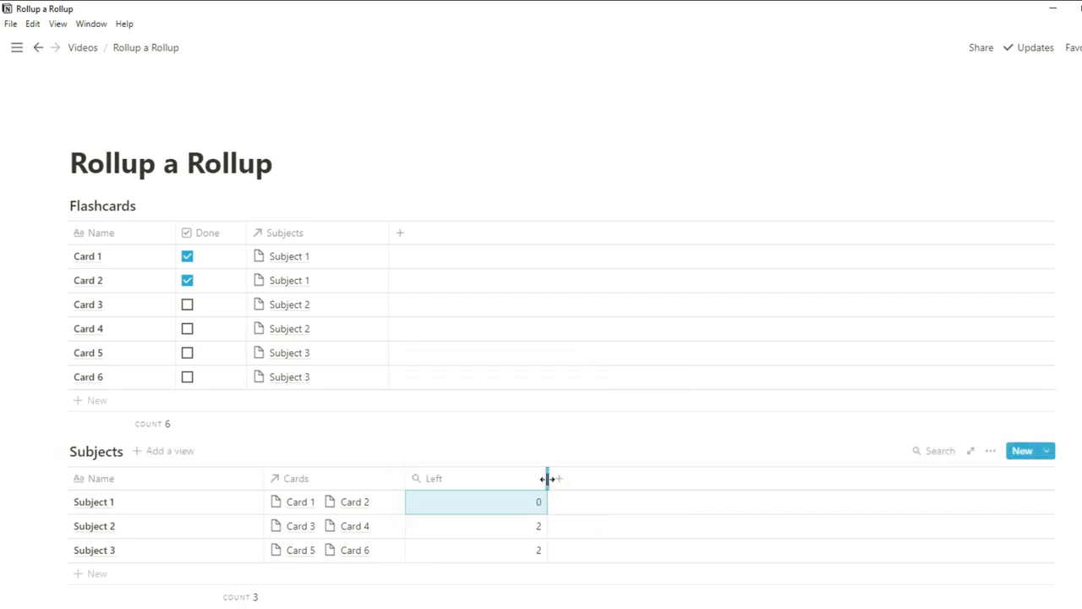
left_click_drag(547, 478, 469, 484)
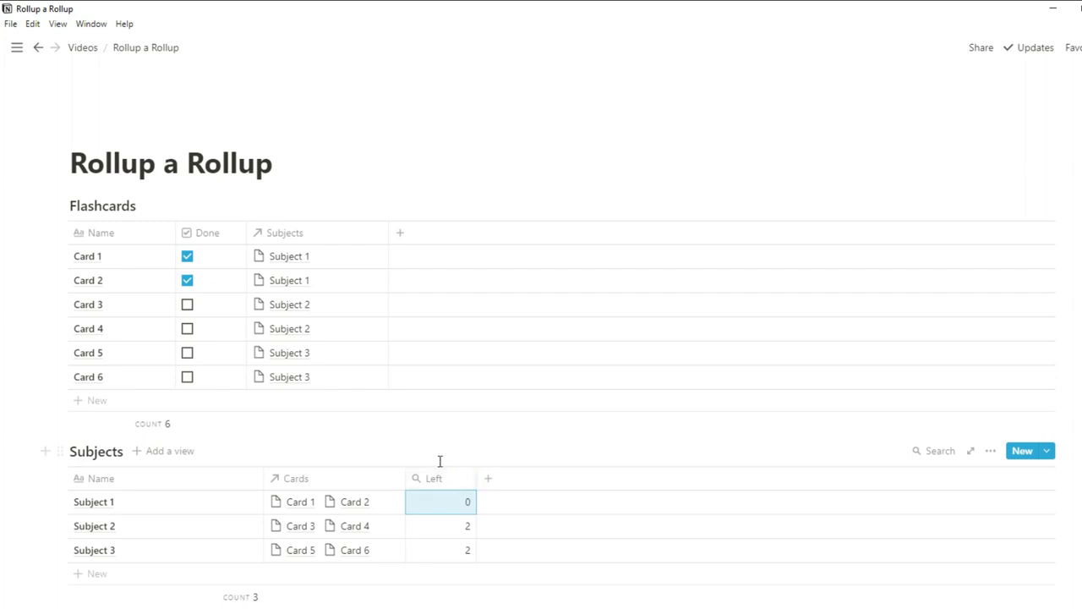
left_click(440, 461)
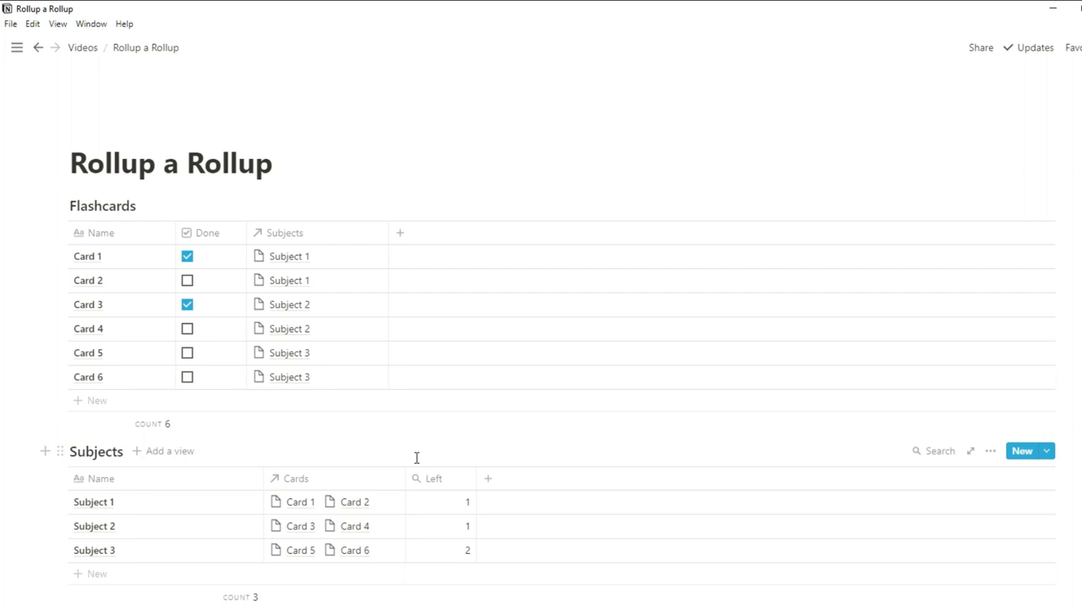
scroll(416, 457, "down", 2)
scroll(416, 457, "down", 2)
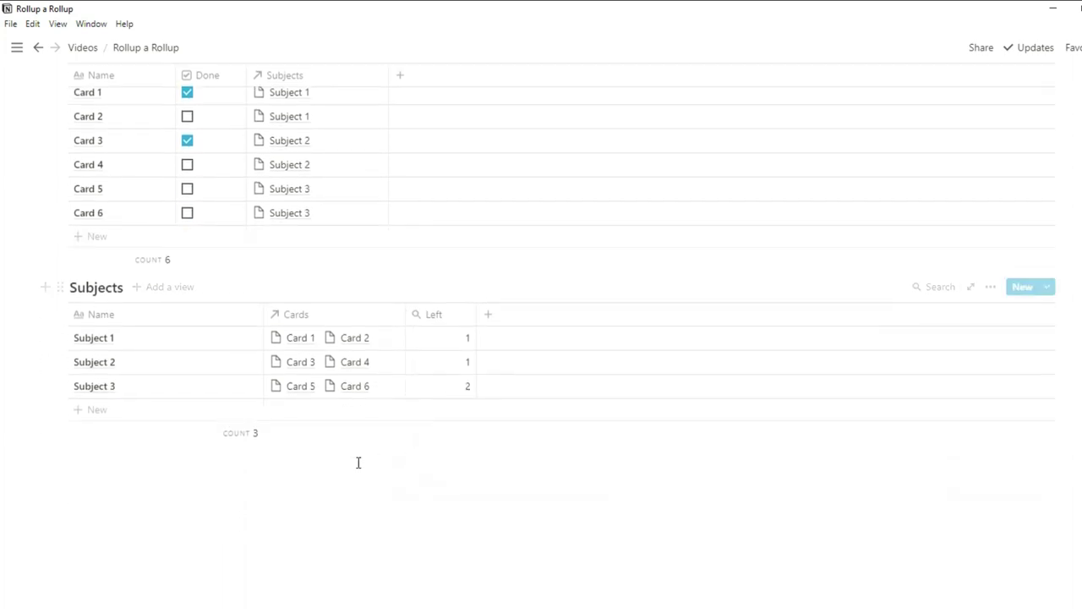
Insert a Revision table with a Subject relation to Subjects, reverse column named Revision.
left_click(290, 470)
type("/table")
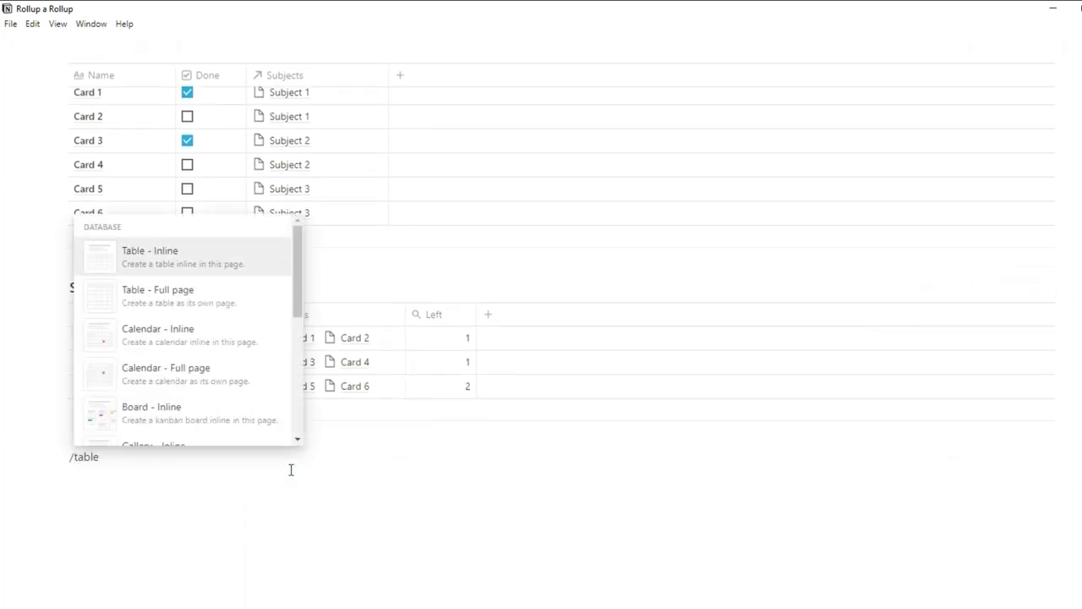
key("Return")
mouse_move(304, 520)
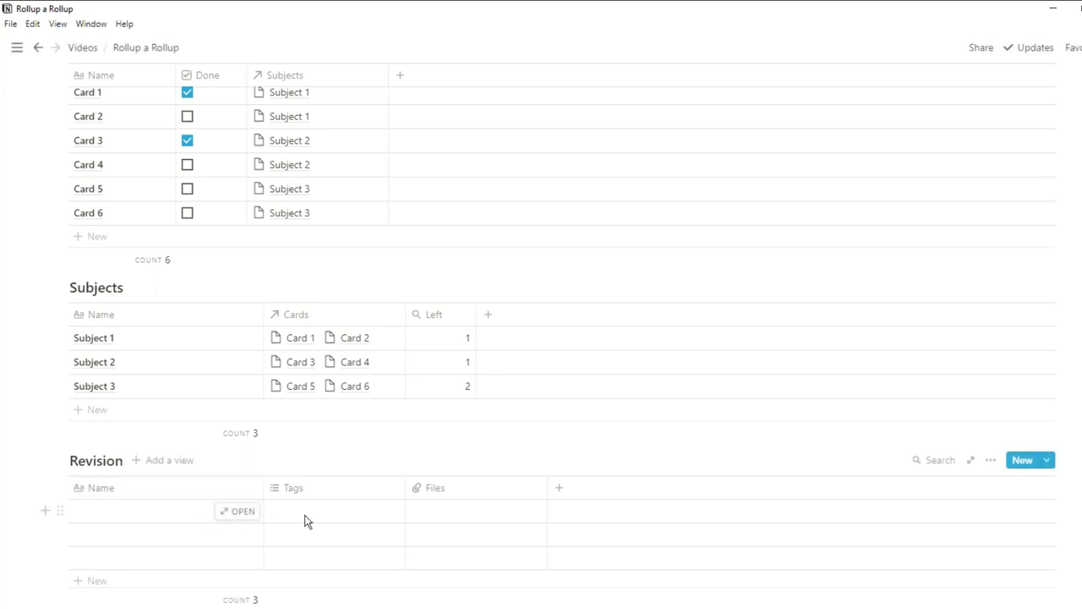
left_click(291, 488)
mouse_move(334, 273)
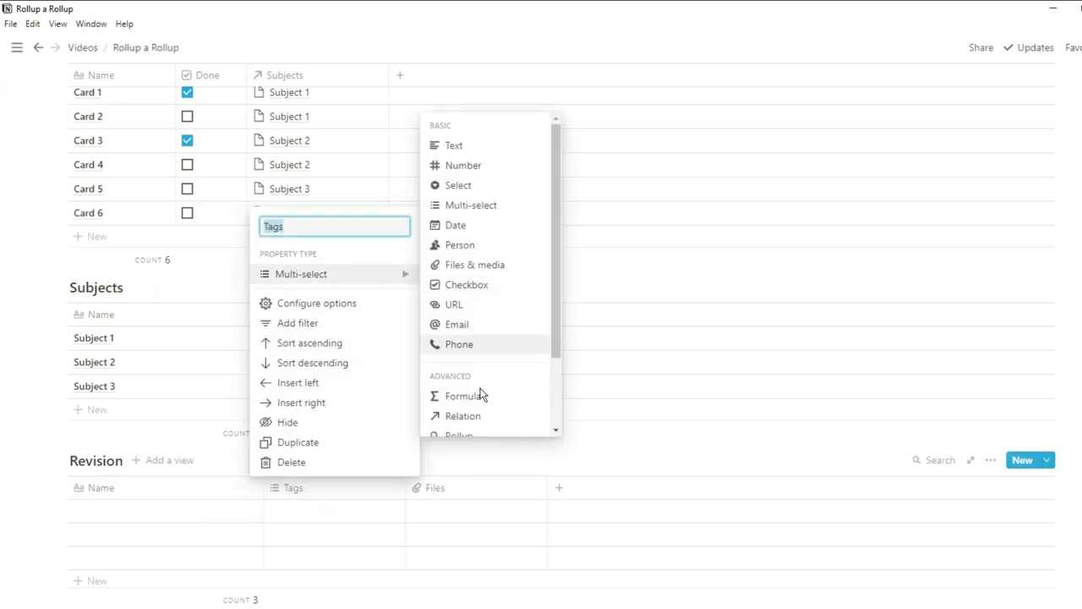
type("Subject")
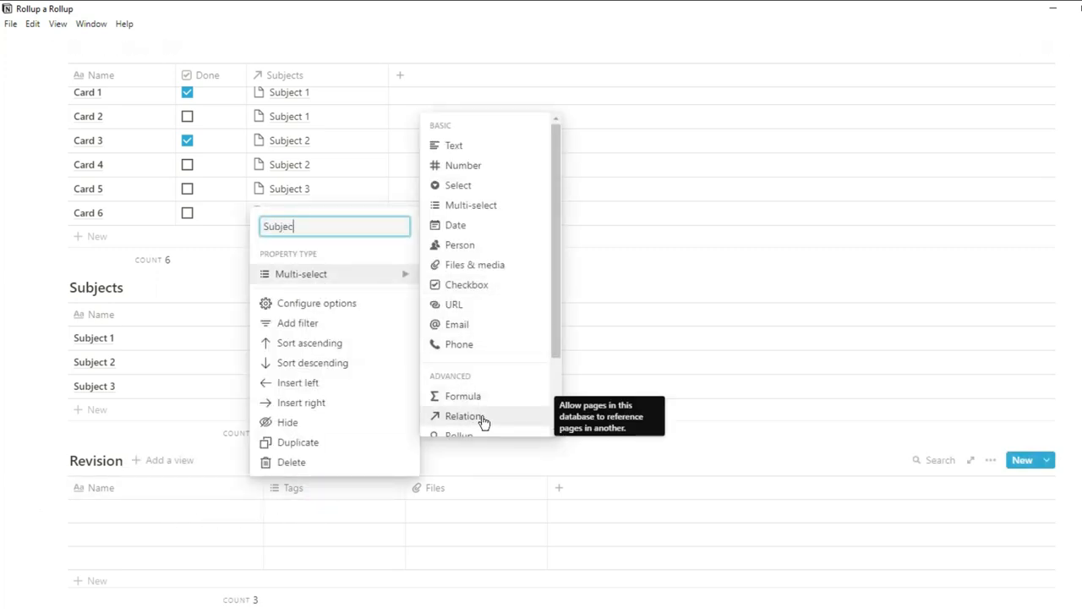
left_click(463, 416)
left_click(562, 325)
type("sub")
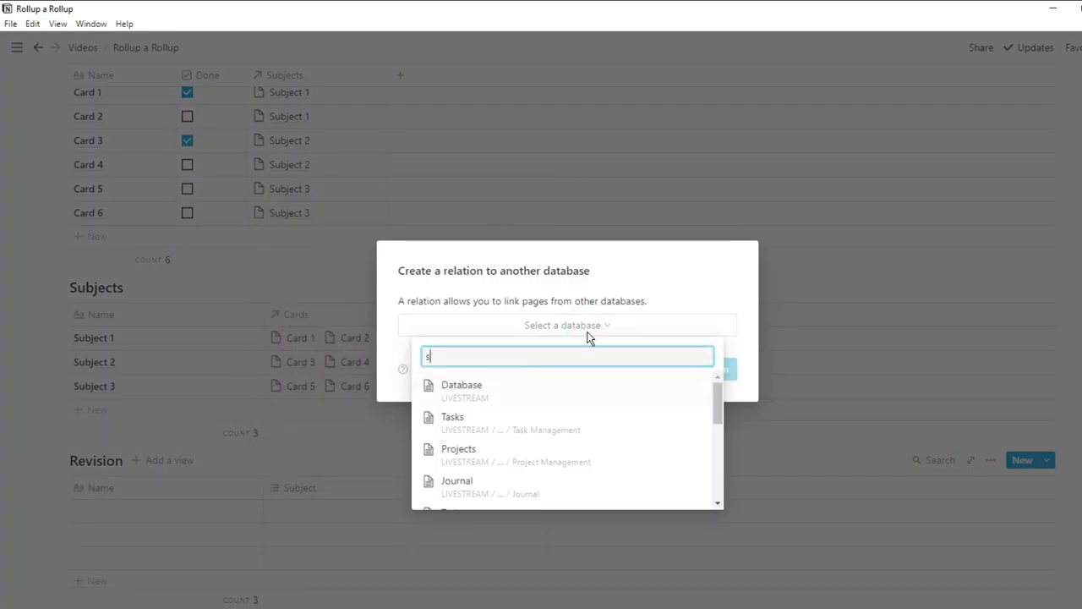
left_click(519, 390)
left_click(693, 370)
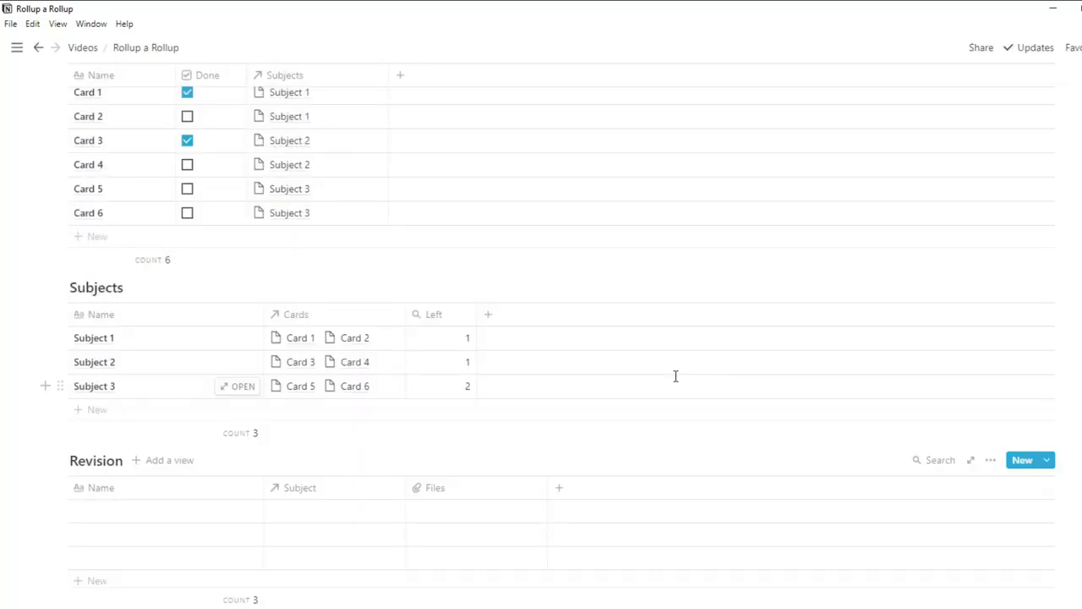
left_click(549, 314)
type("Revision")
key("Return")
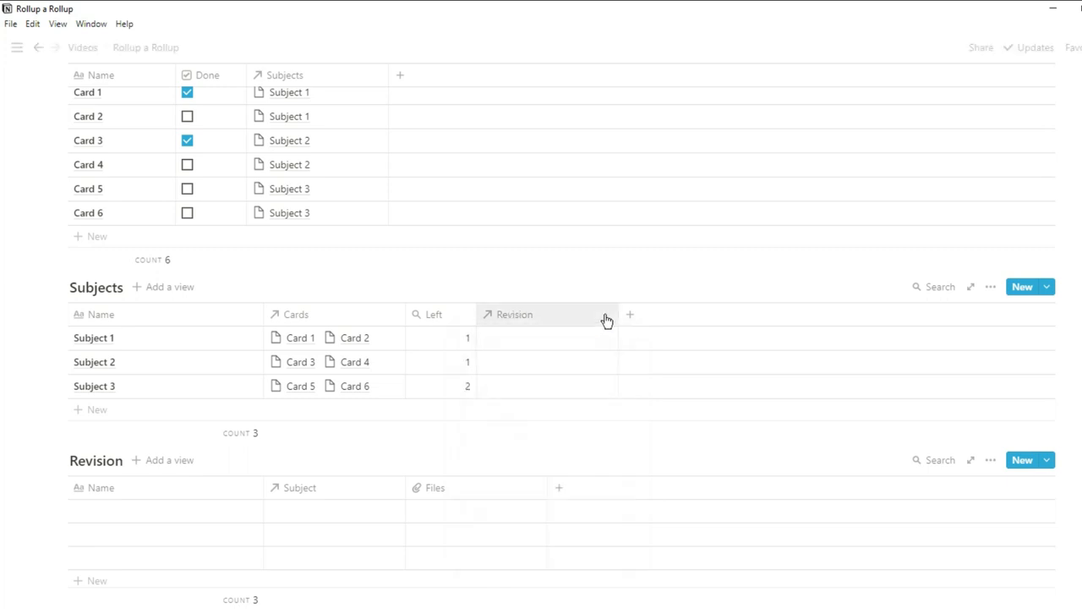
Link the first revision to Subjects 1, 2 and 3, turn off cell wrapping and narrow Subject.
left_click(312, 511)
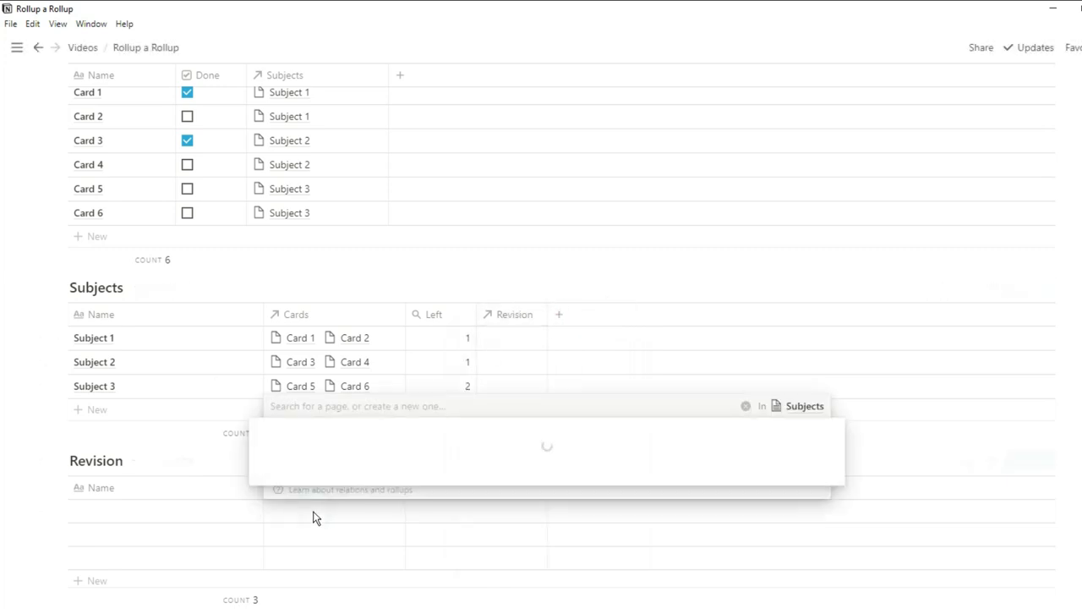
left_click(264, 497)
left_click(264, 475)
left_click(264, 451)
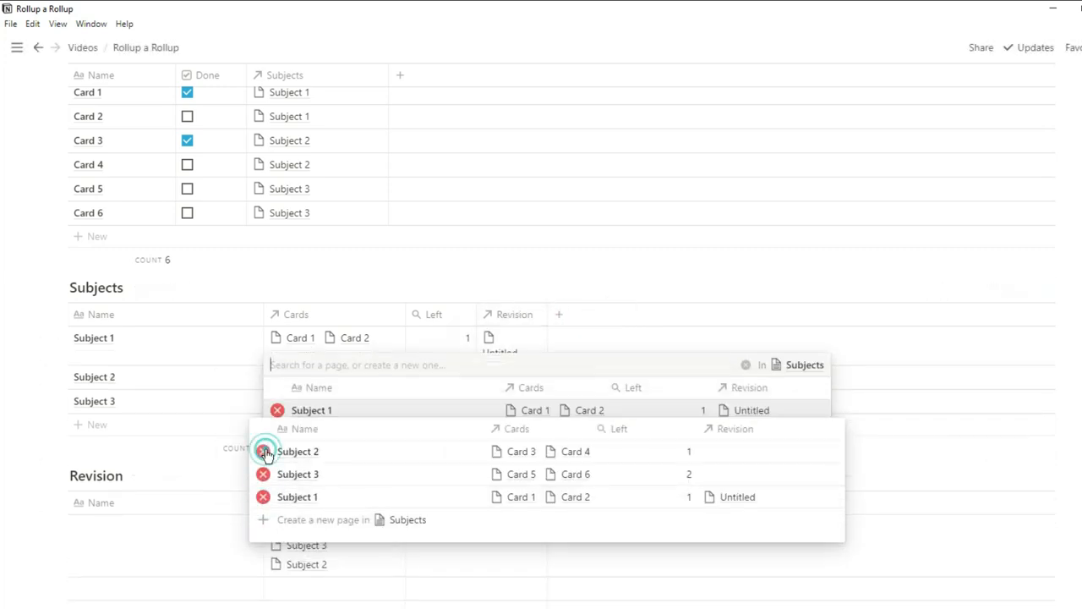
key("Escape")
left_click(983, 286)
left_click(1051, 530)
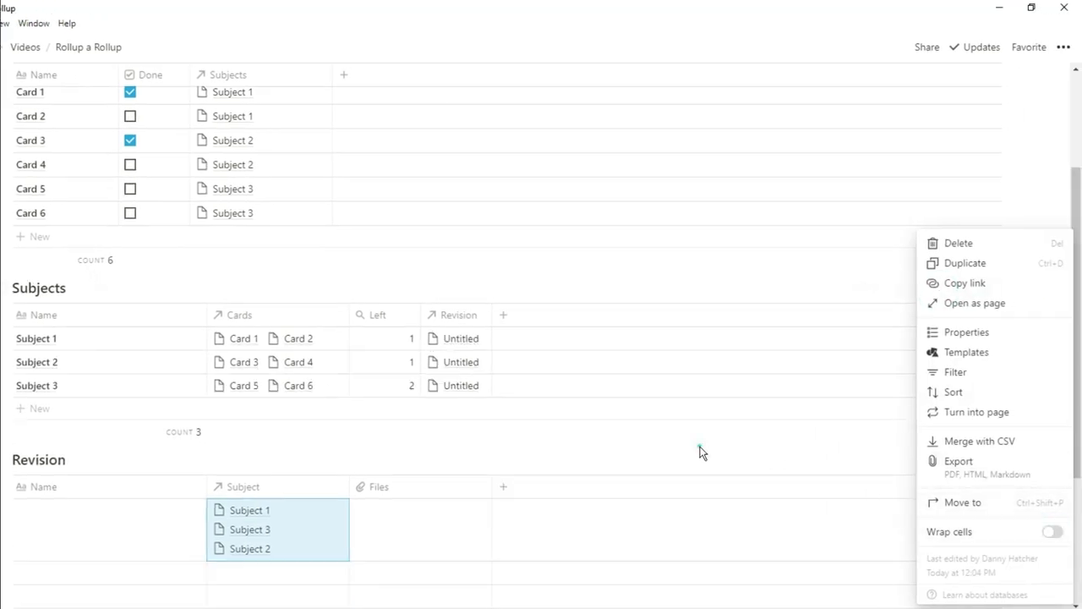
left_click(726, 455)
left_click_drag(349, 493, 97, 490)
Turn Revision's Files column into a Cards rollup of Name through the Subject relation.
left_click(236, 488)
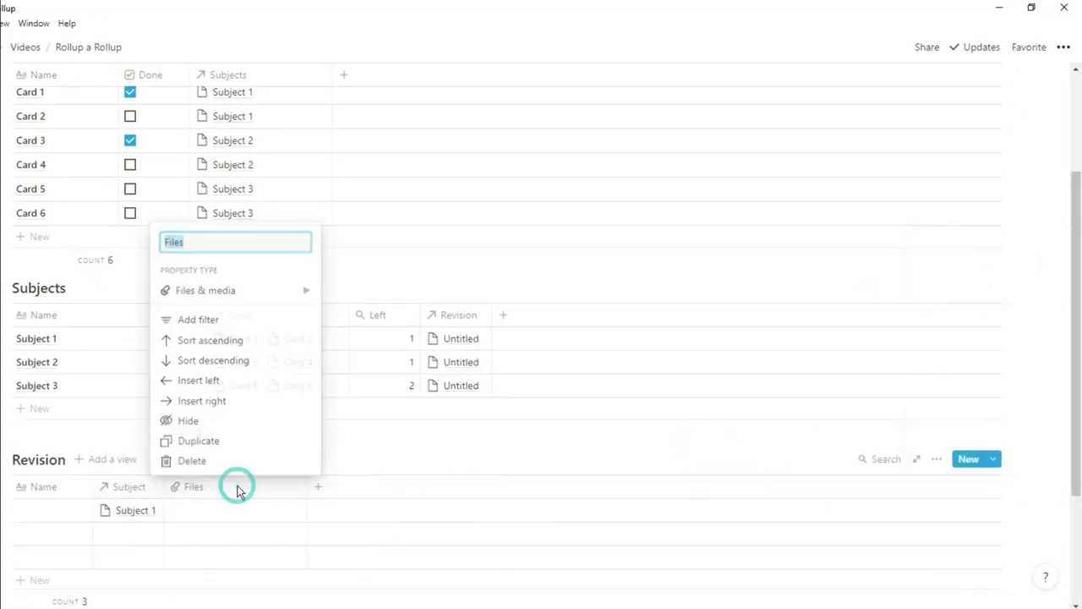
left_click(232, 290)
left_click(392, 451)
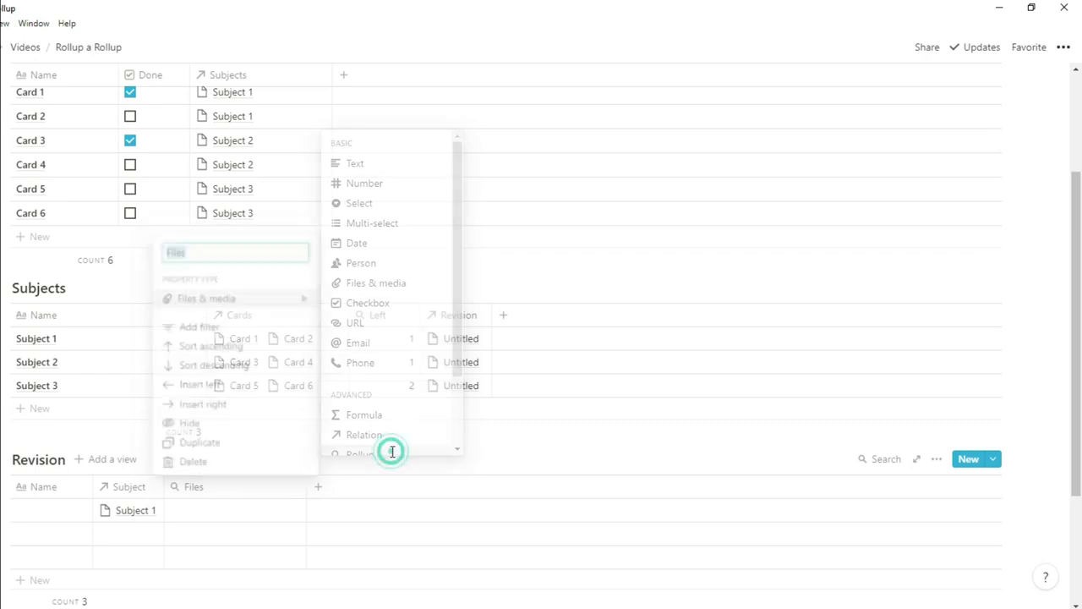
left_click(242, 496)
type("C")
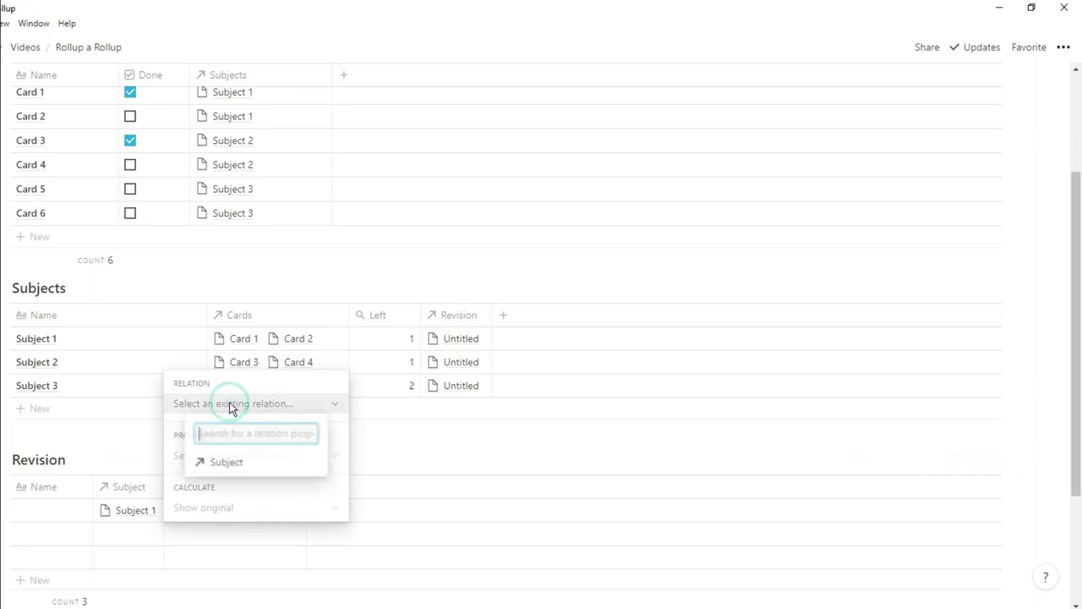
left_click(231, 461)
left_click(233, 457)
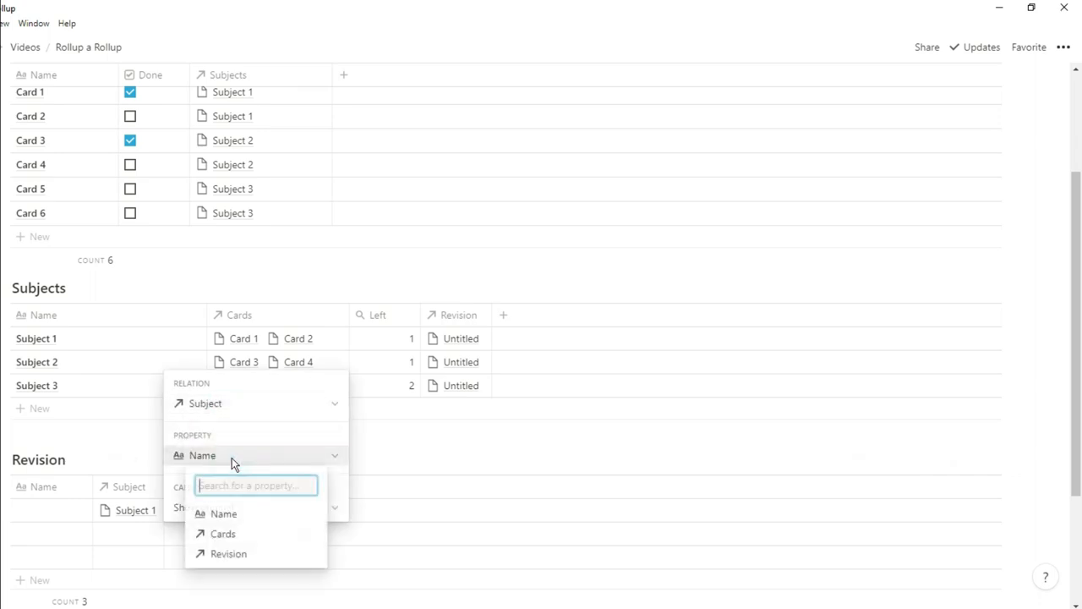
left_click(384, 457)
left_click(411, 390)
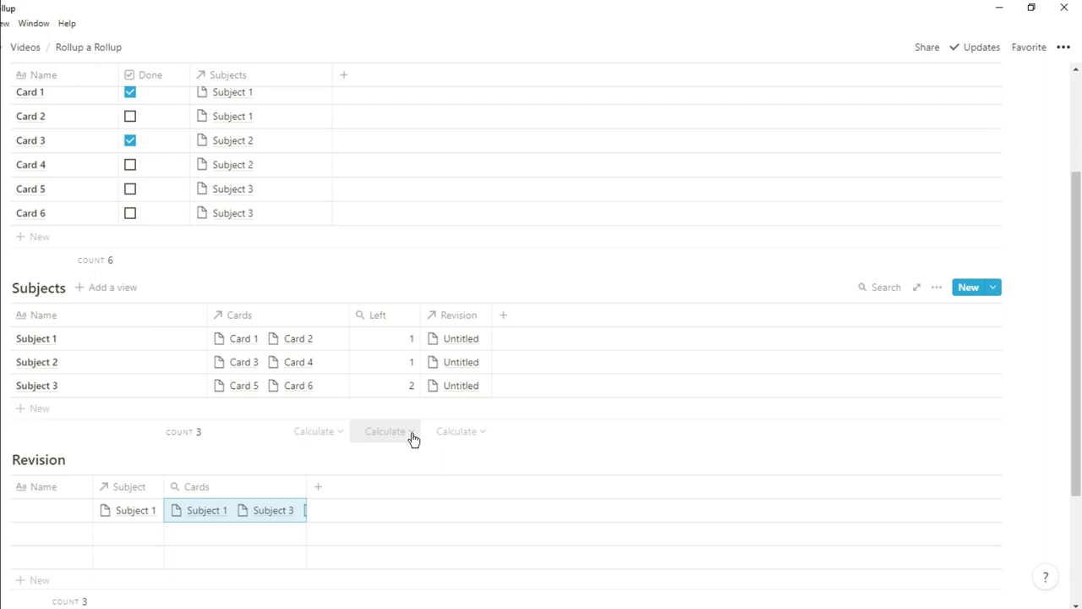
Set the Subjects Left column footer to calculate Sum.
left_click(412, 433)
left_click(332, 305)
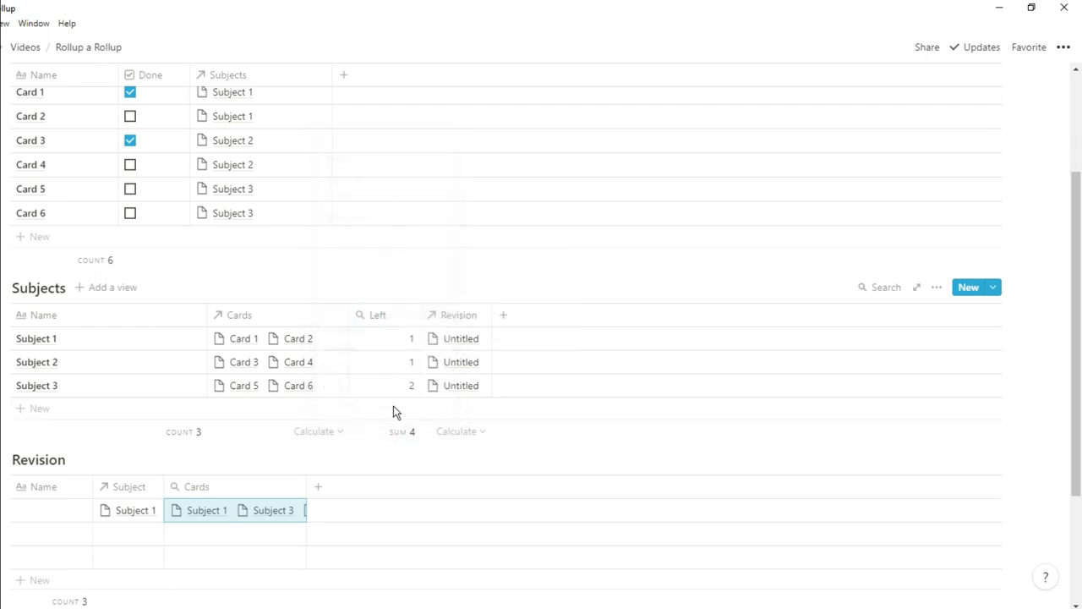
mouse_move(266, 510)
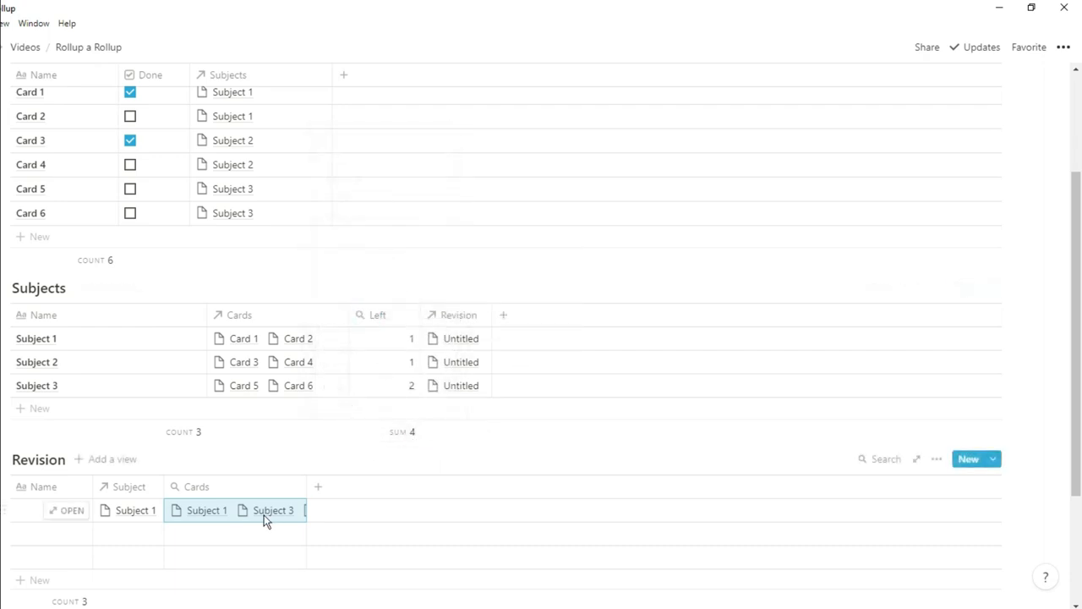
Add a Sum formula column prop("Left") to Subjects and narrow it.
left_click(503, 315)
left_click(534, 397)
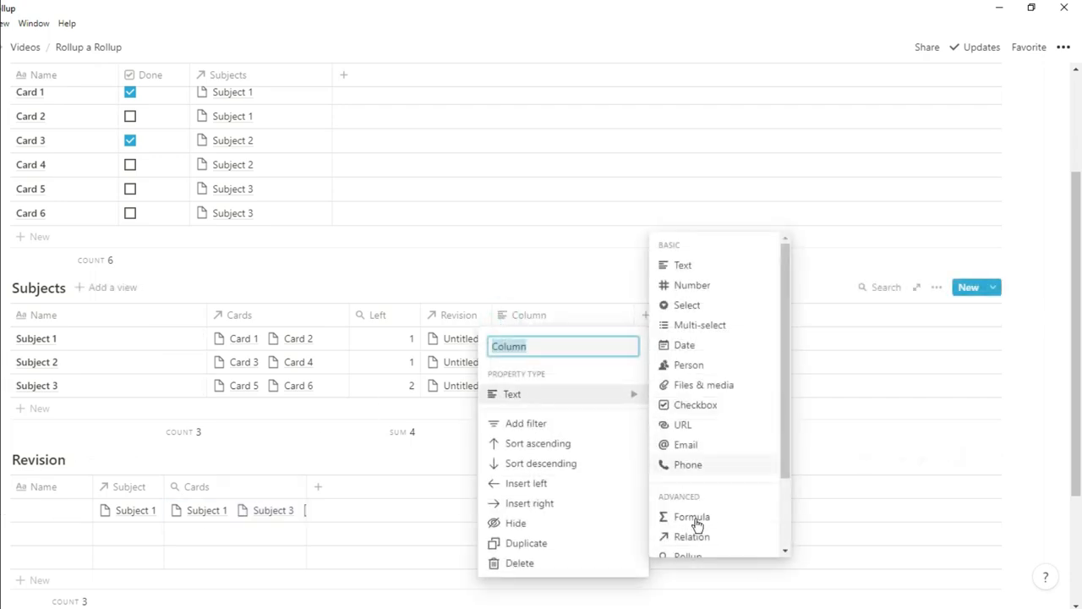
type("Sum")
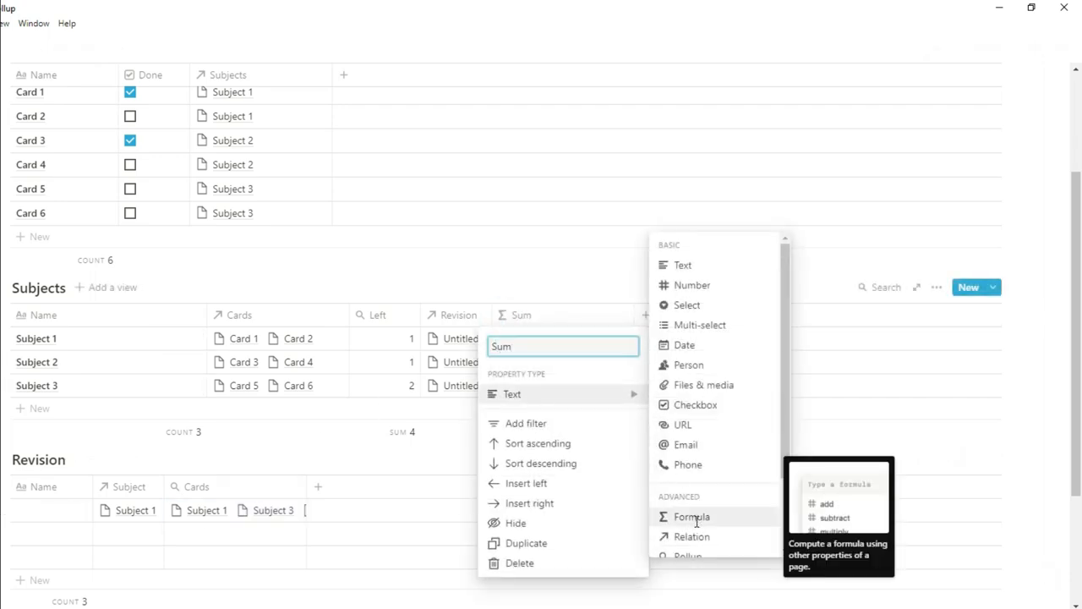
left_click(691, 516)
left_click(556, 338)
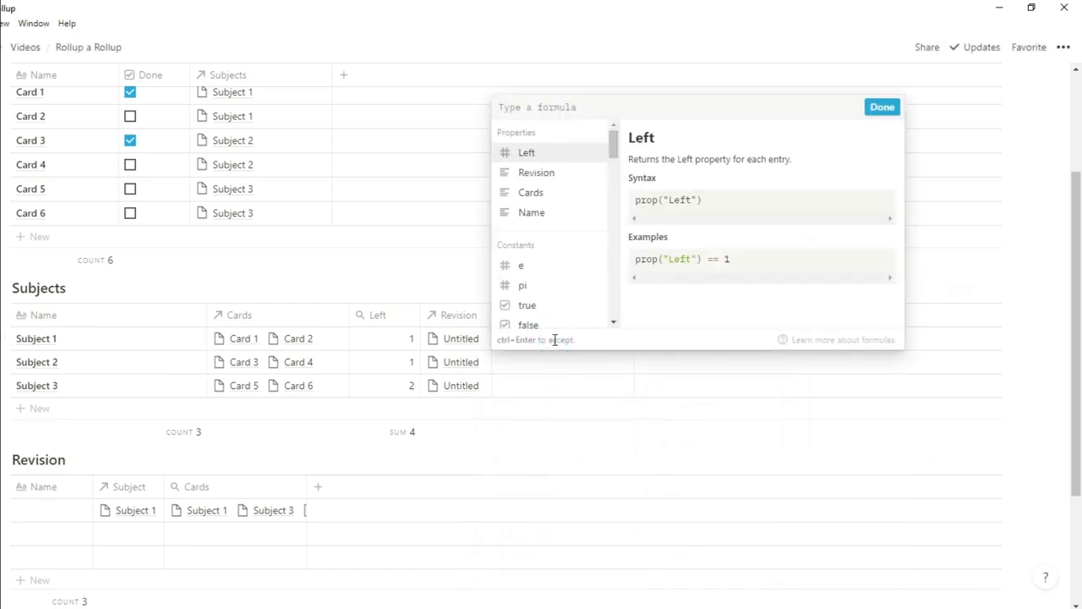
left_click(527, 153)
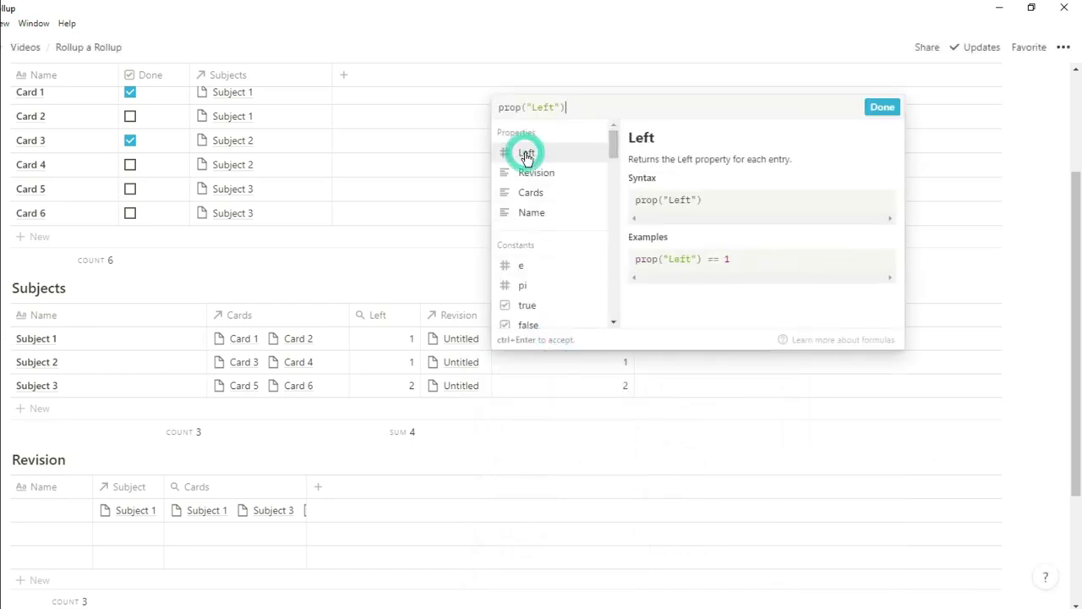
left_click(881, 107)
left_click_drag(634, 311, 462, 321)
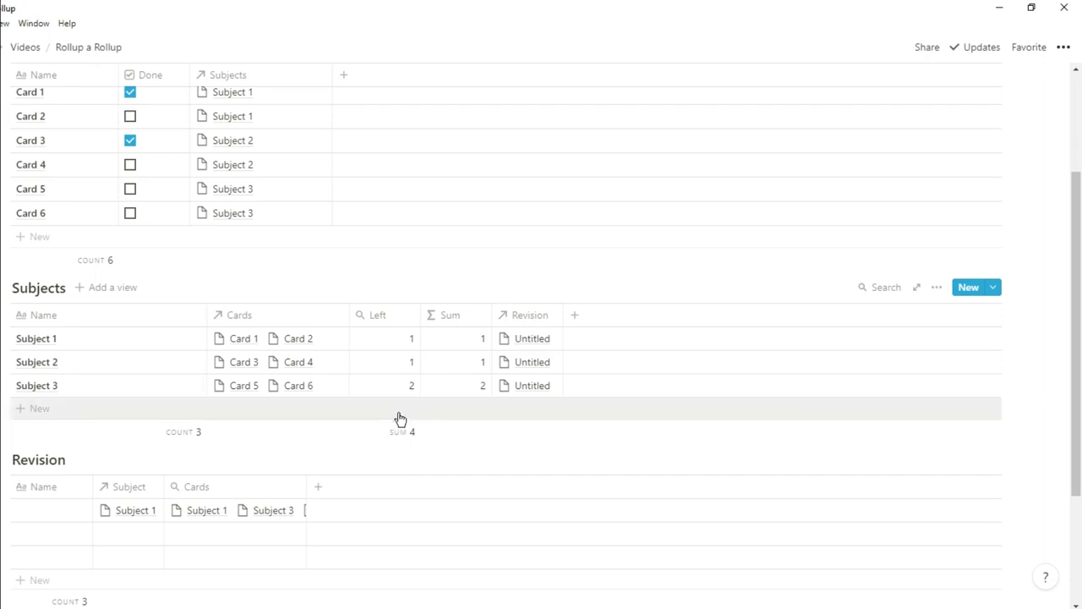
Set the Cards rollup to Property Sum with Calculate Sum, giving 4.
left_click(262, 517)
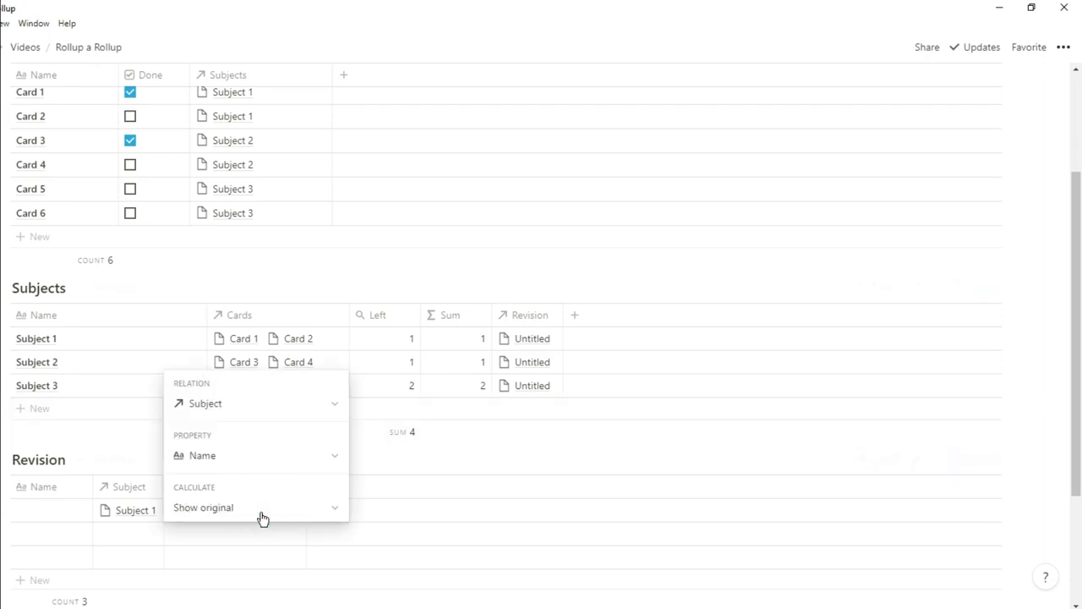
left_click(236, 456)
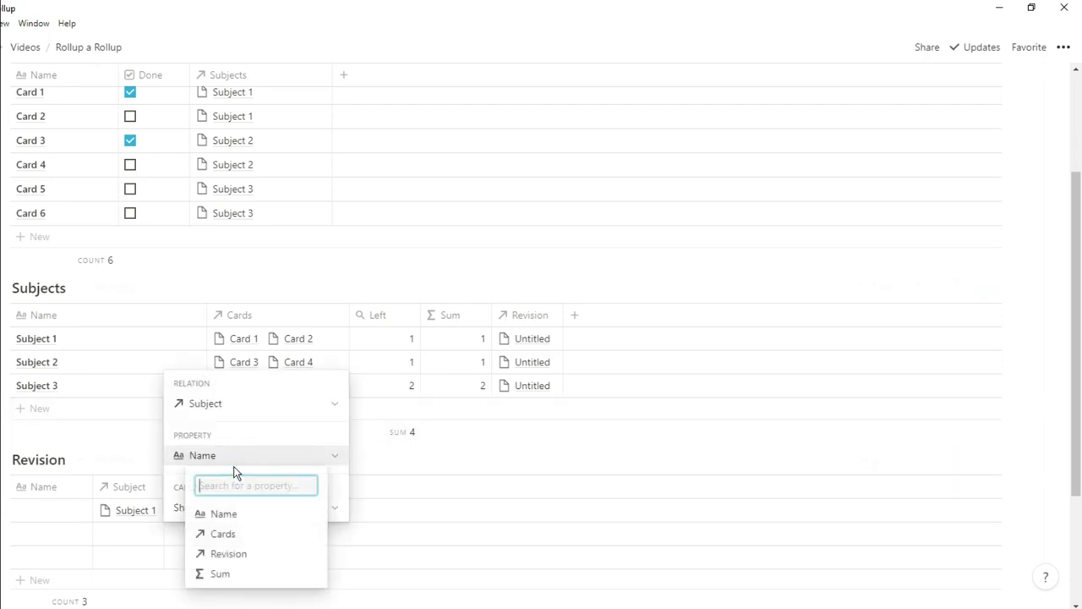
left_click(237, 577)
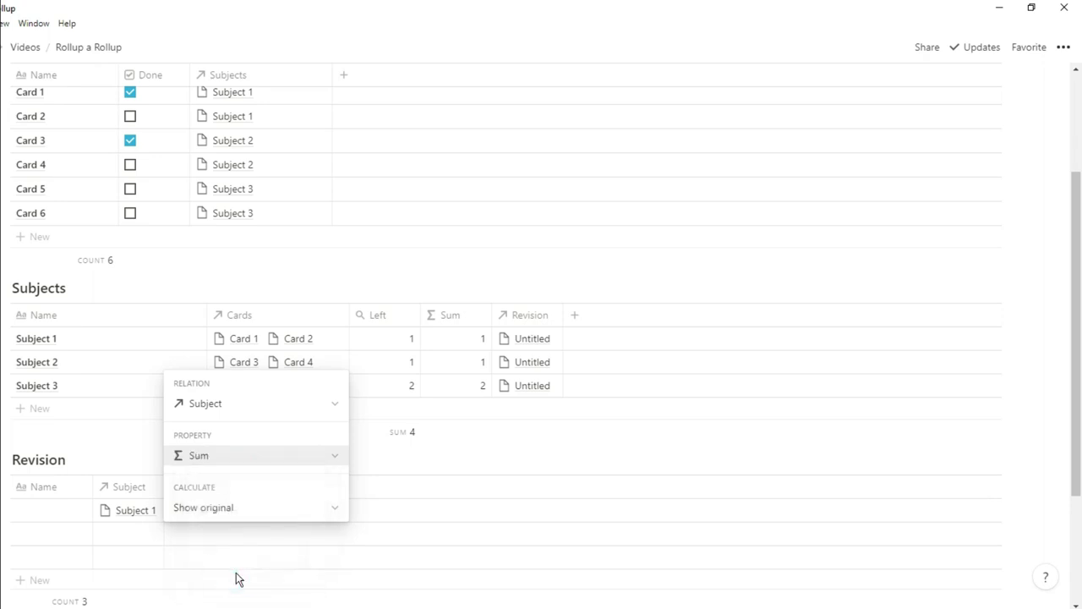
left_click(233, 508)
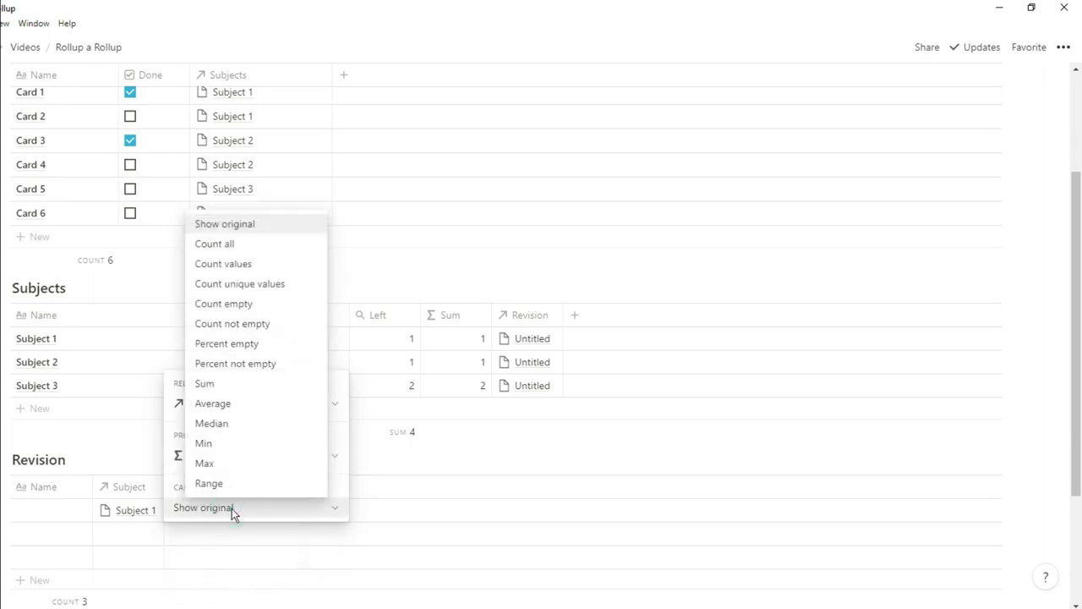
left_click(222, 389)
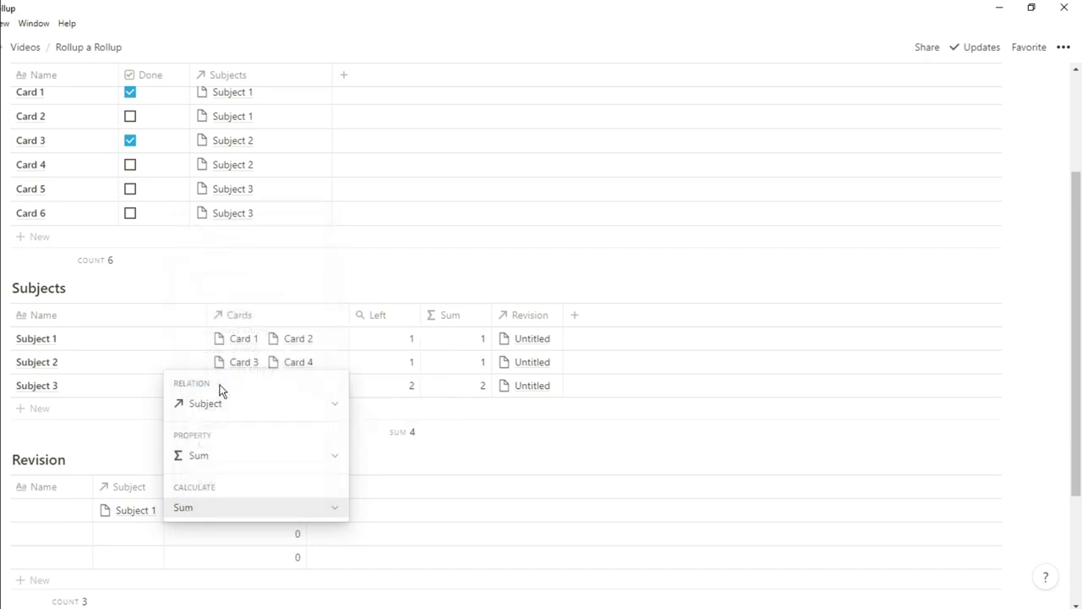
left_click(391, 467)
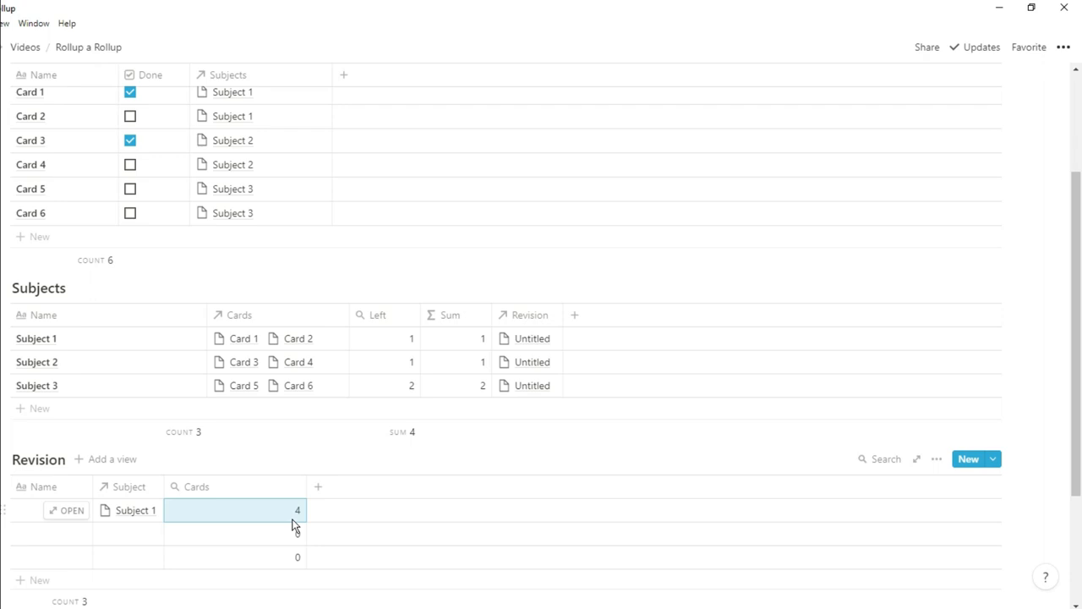
Narrow Cards, tick Card 5 done so Revision's total becomes 3, and check the subject picker.
left_click_drag(306, 486, 235, 490)
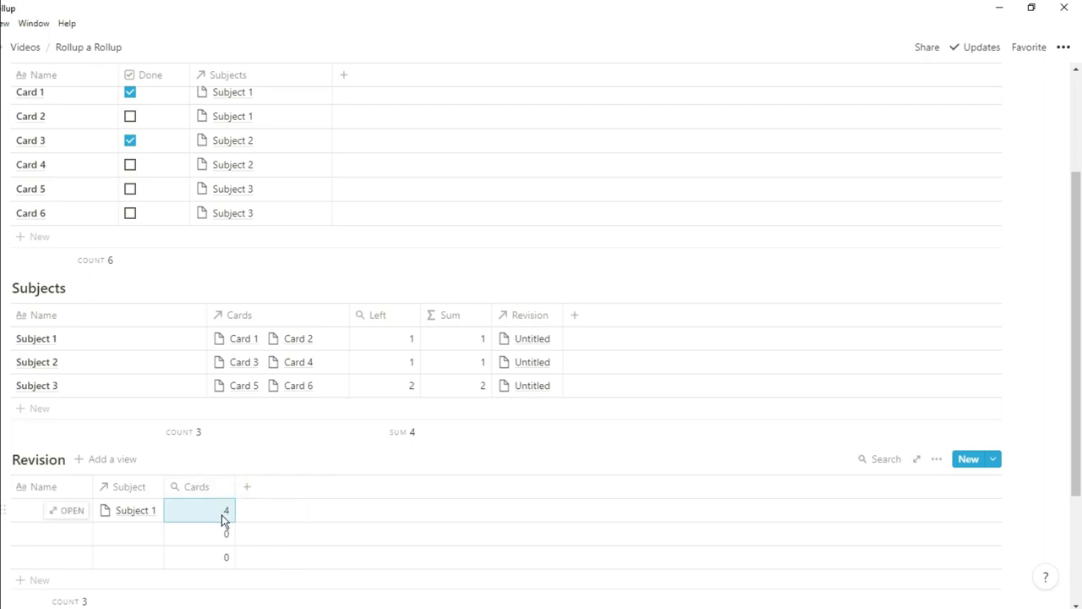
left_click(131, 189)
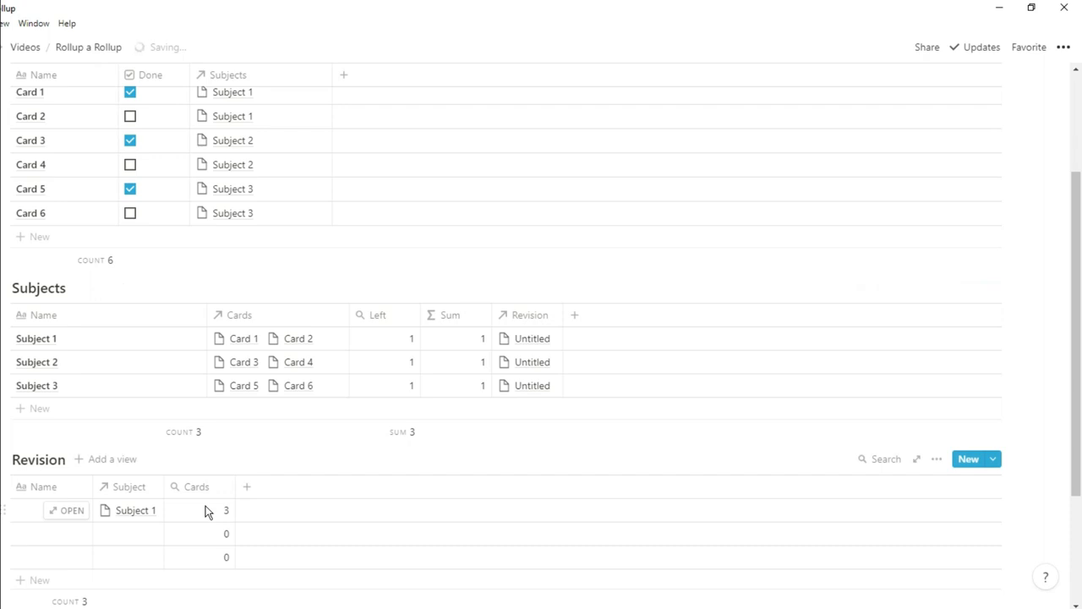
left_click(135, 509)
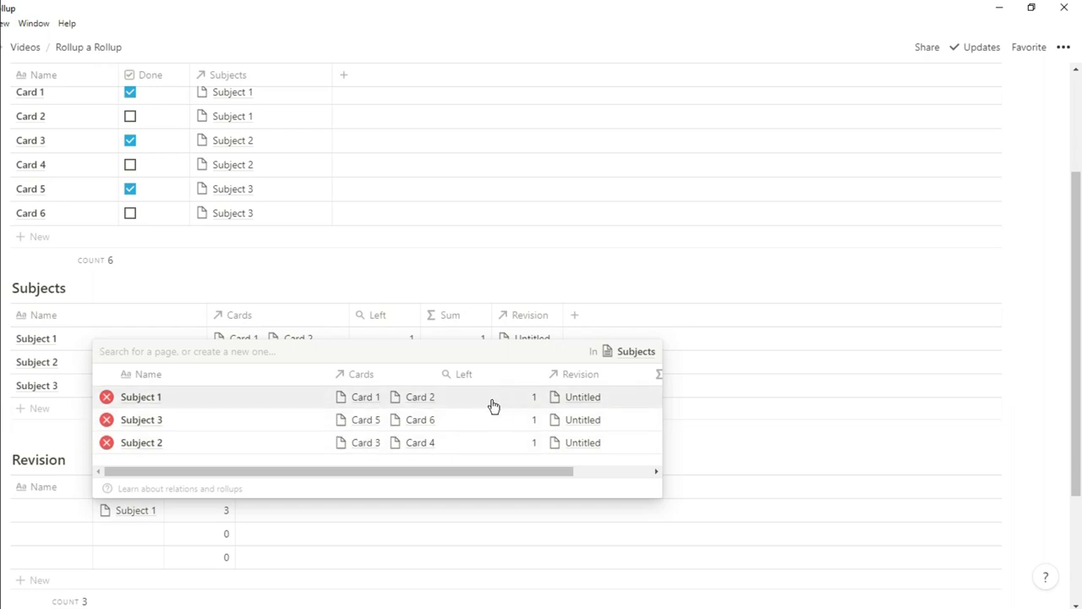
left_click(394, 516)
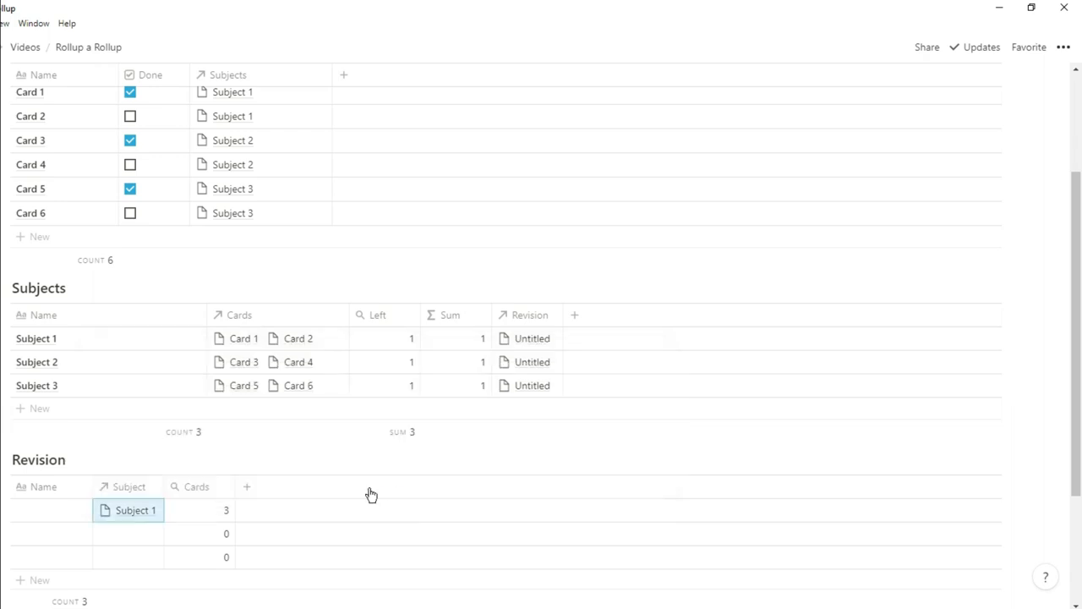
Reorder Subject 1's properties so Left sits above Cards, then return to the main page.
left_click(186, 338)
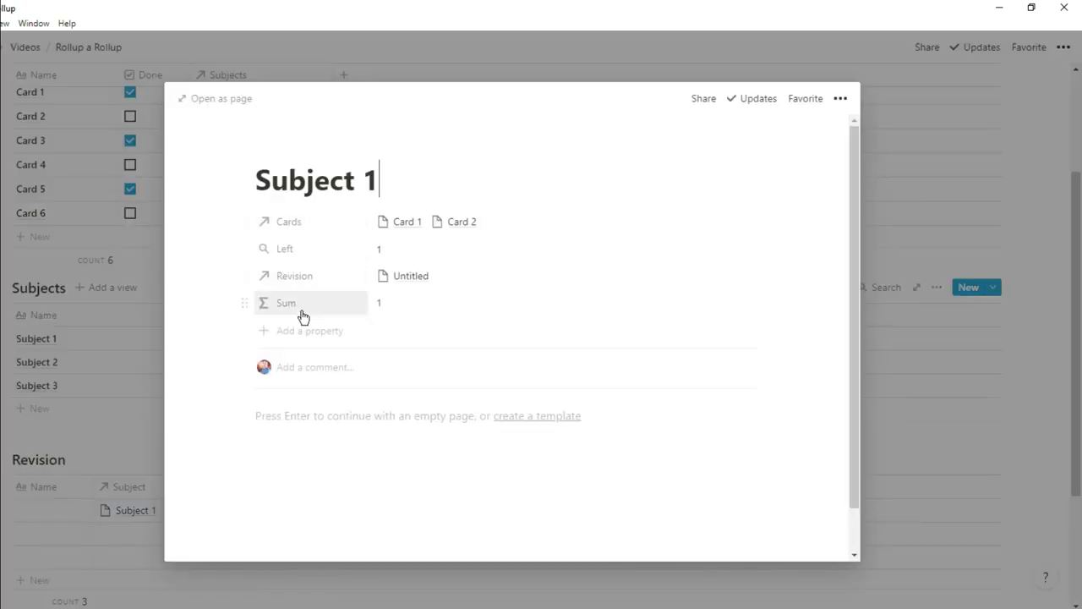
left_click_drag(291, 253, 291, 218)
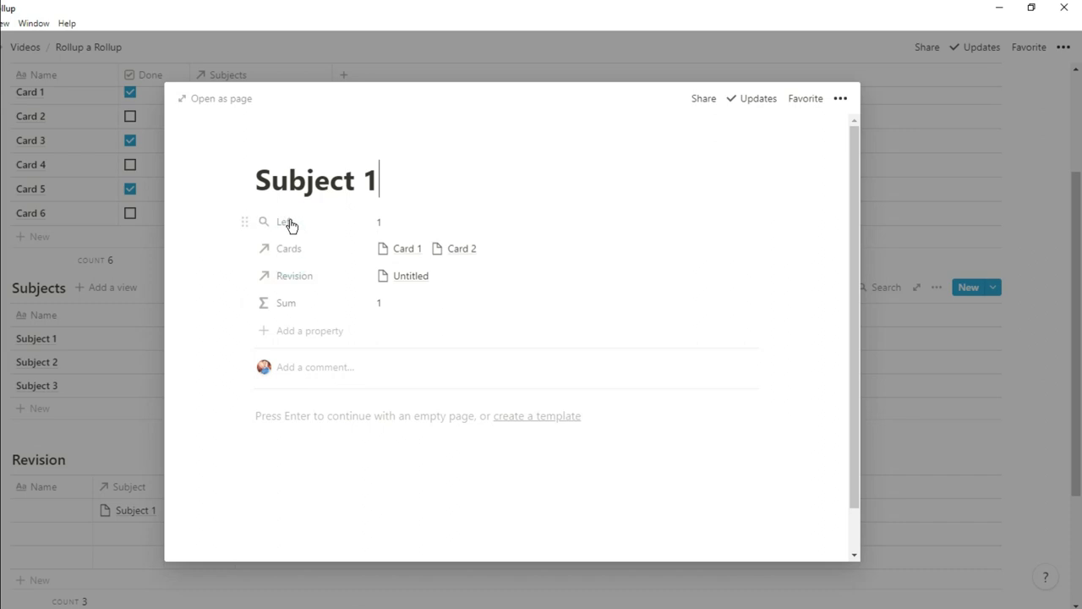
left_click(123, 310)
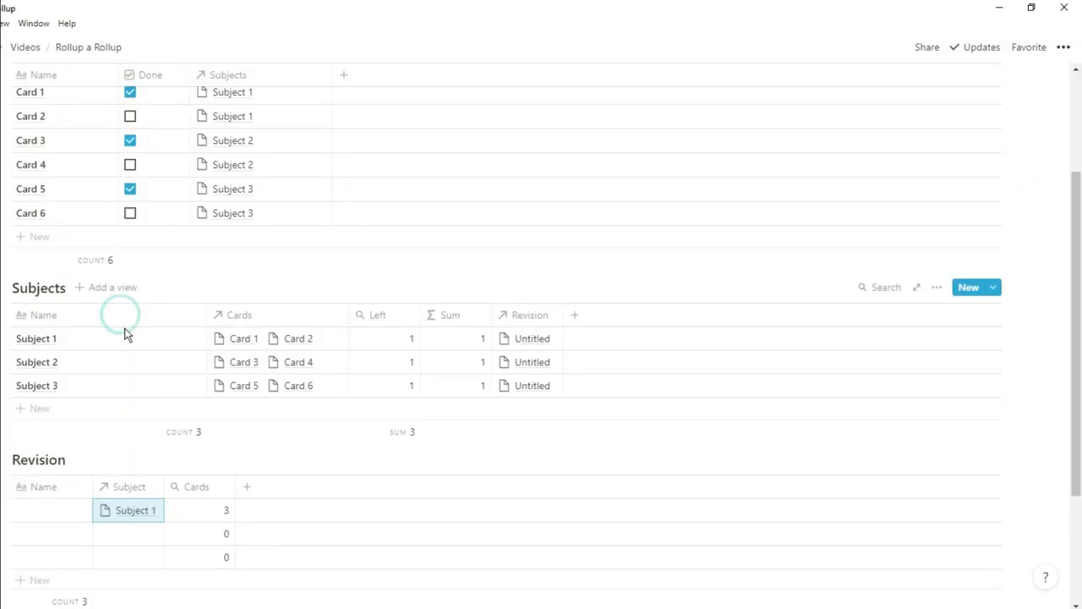
Review the Revision entry's related subjects list, still linking three subjects.
left_click(143, 516)
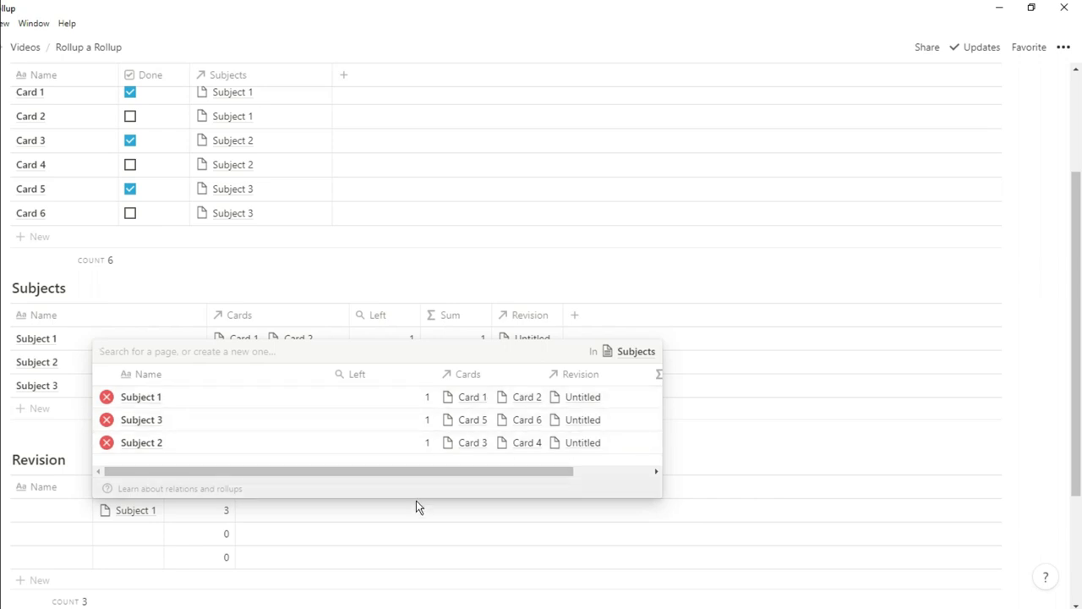
left_click(415, 530)
mouse_move(214, 517)
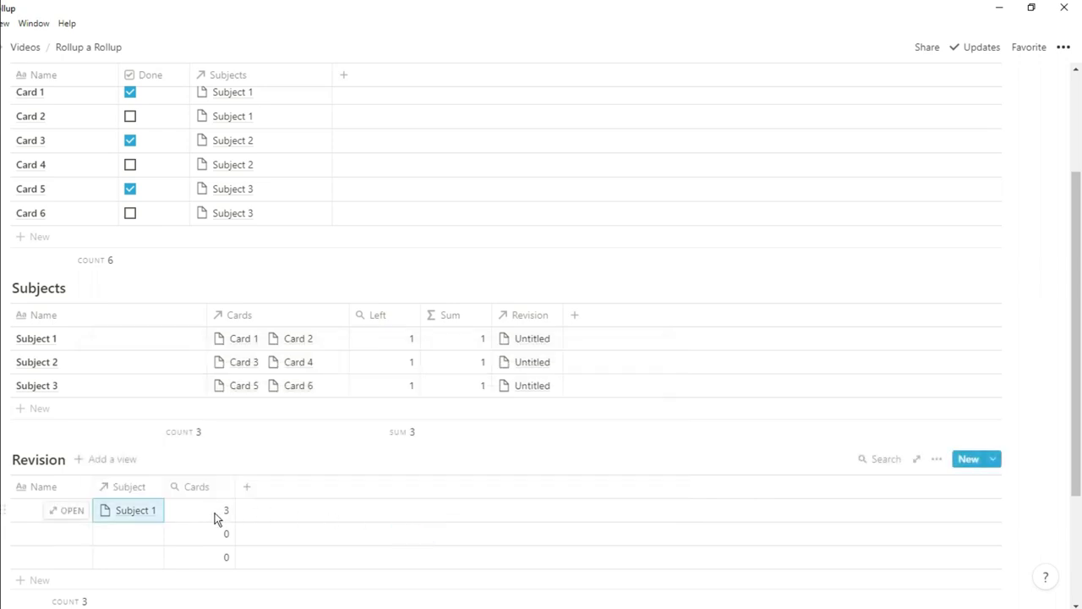